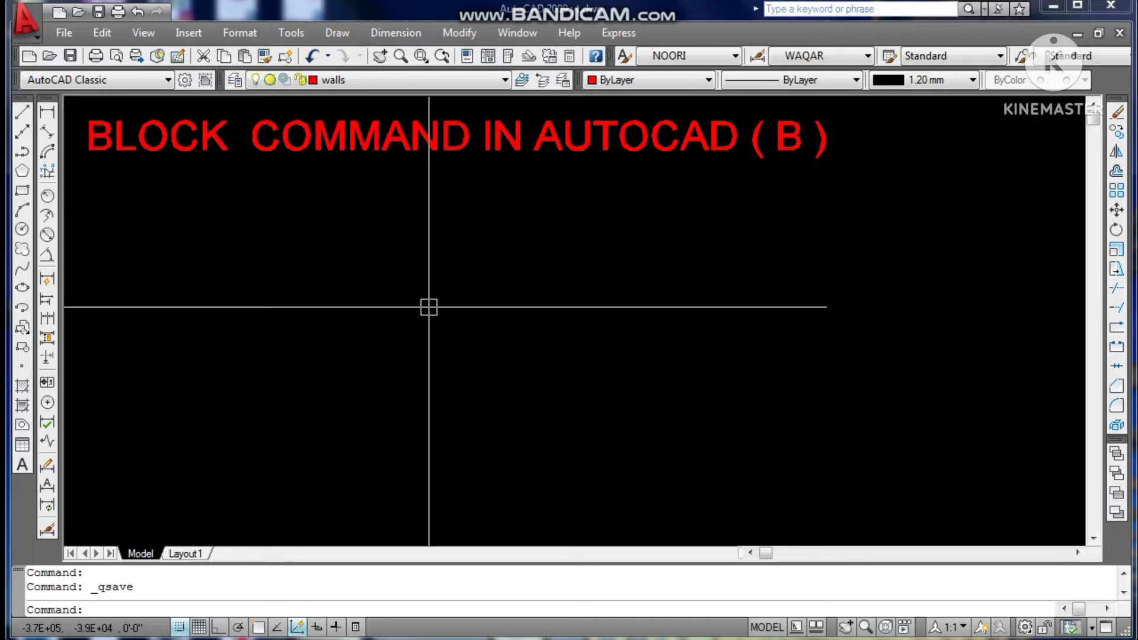
Step: Draw the left red rectangle with REC from its upper-left to lower-right corner
{"action": "left_click", "coordinate": [342, 34]}
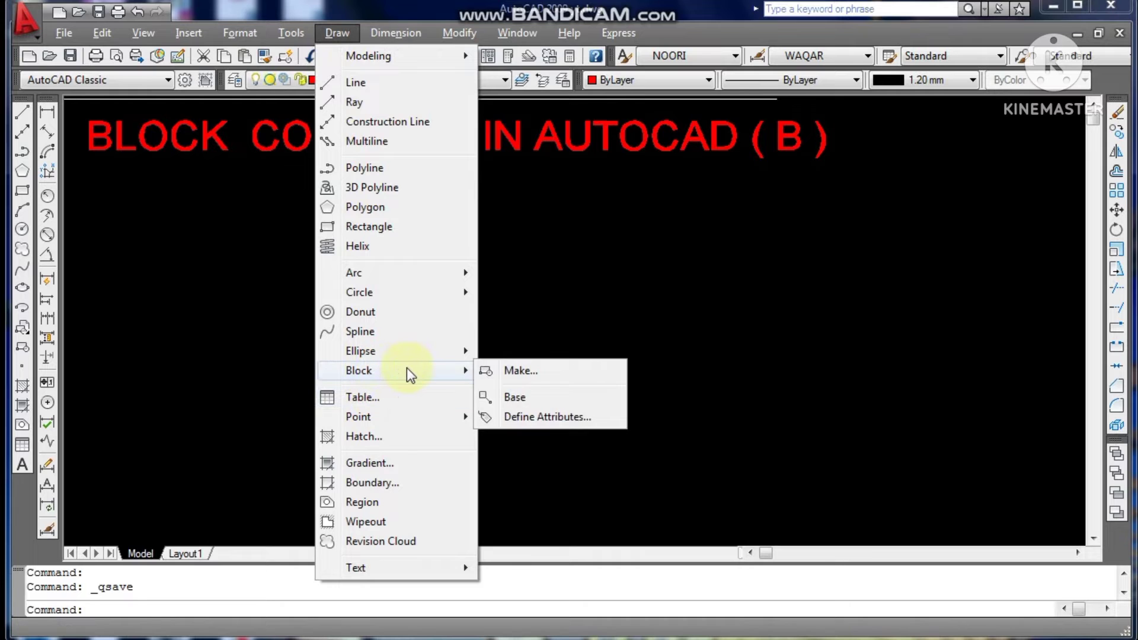
{"action": "mouse_move", "coordinate": [391, 370]}
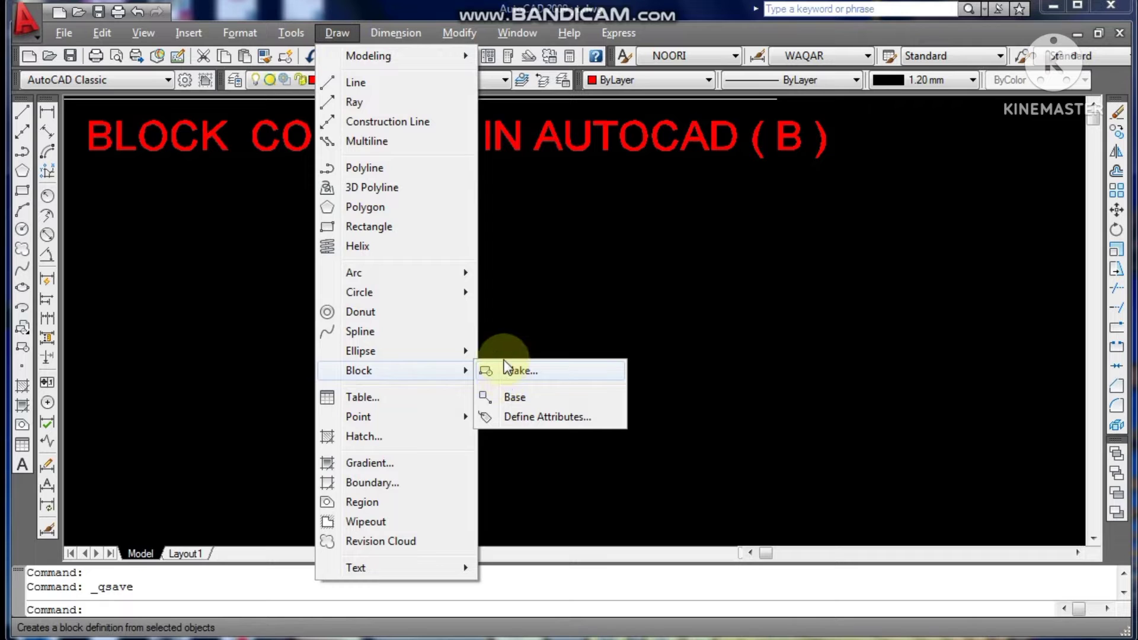
{"action": "key", "text": "Escape"}
{"action": "key", "text": "Escape"}
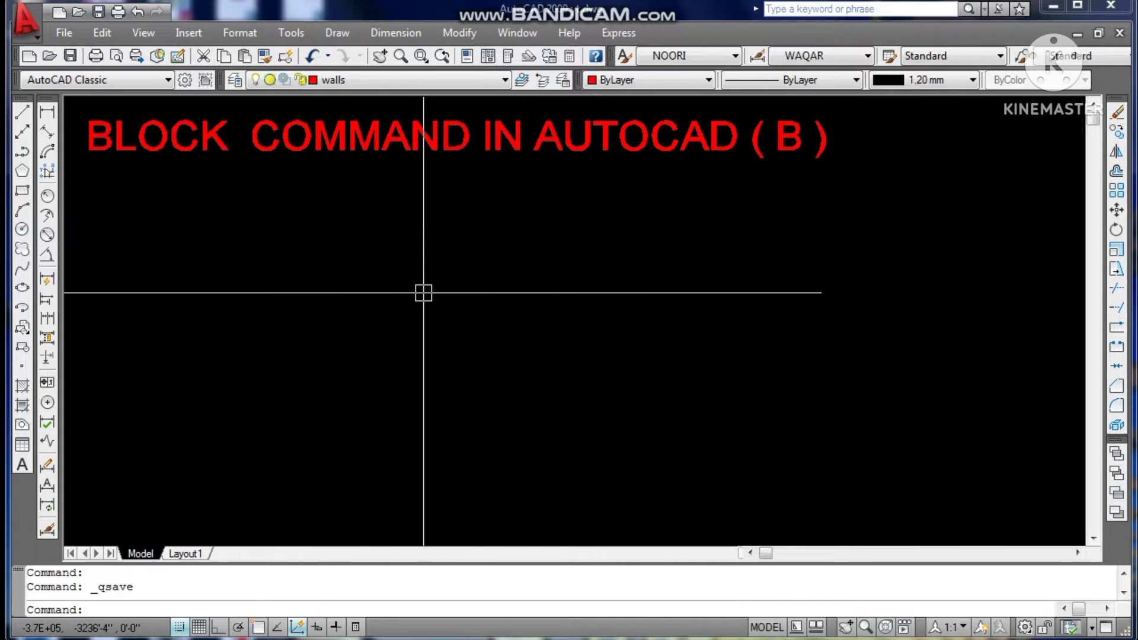
{"action": "type", "text": "RE"}
{"action": "type", "text": "C"}
{"action": "key", "text": "Return"}
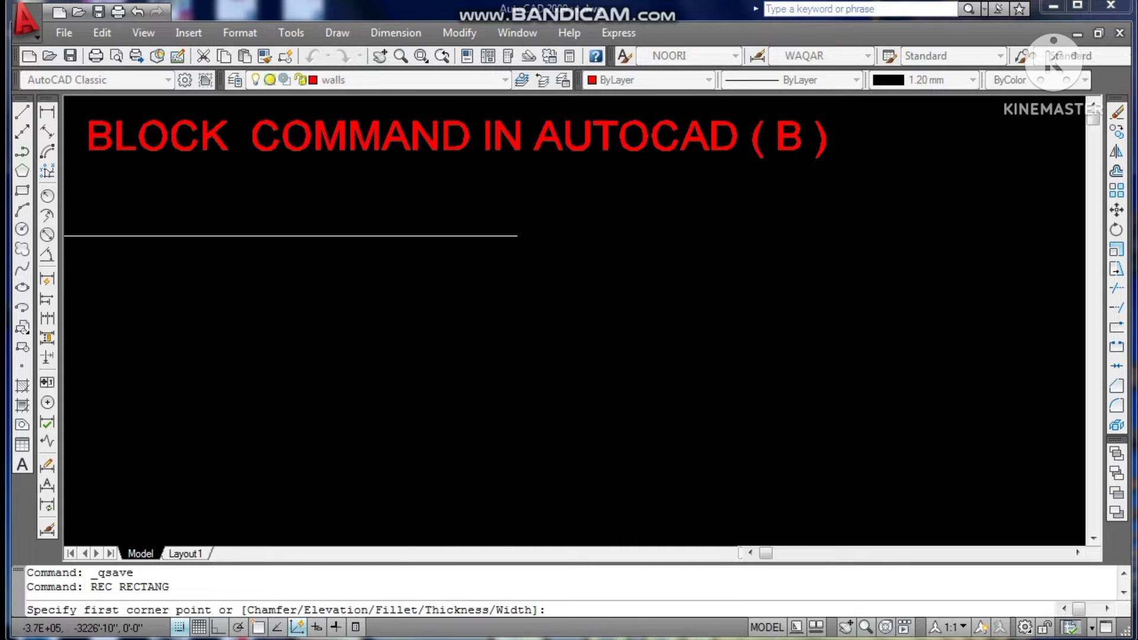
{"action": "left_click", "coordinate": [115, 225]}
{"action": "left_click", "coordinate": [479, 501]}
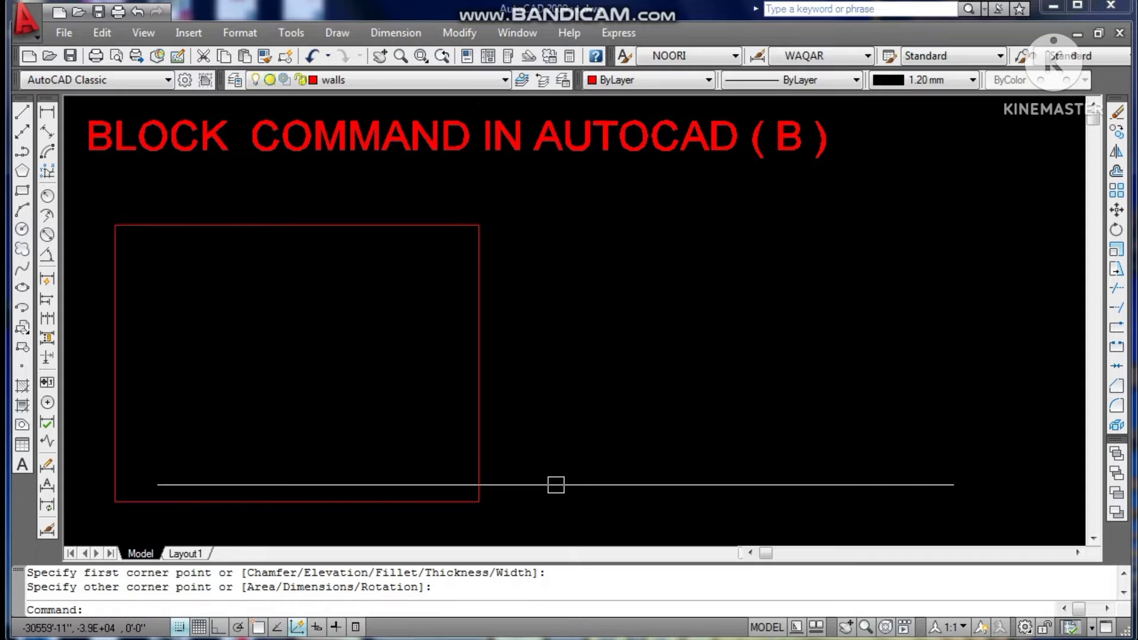
{"action": "left_click", "coordinate": [478, 325]}
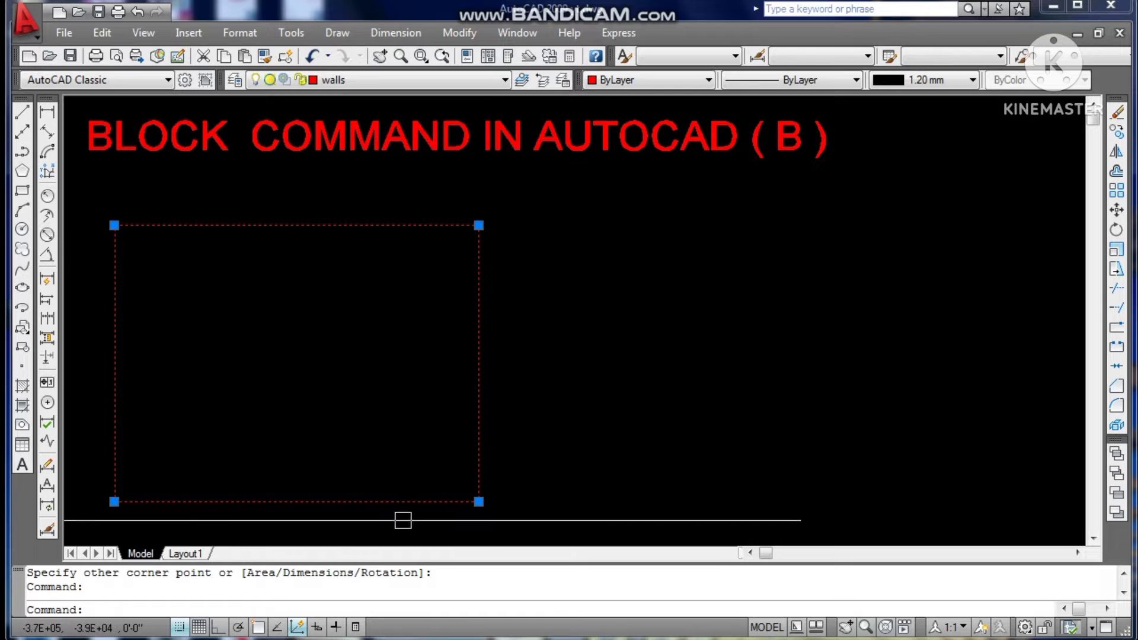
{"action": "key", "text": "Escape"}
{"action": "key", "text": "Escape"}
Step: With Ortho on, draw the second box's four edges as lines to the right
{"action": "type", "text": "L"}
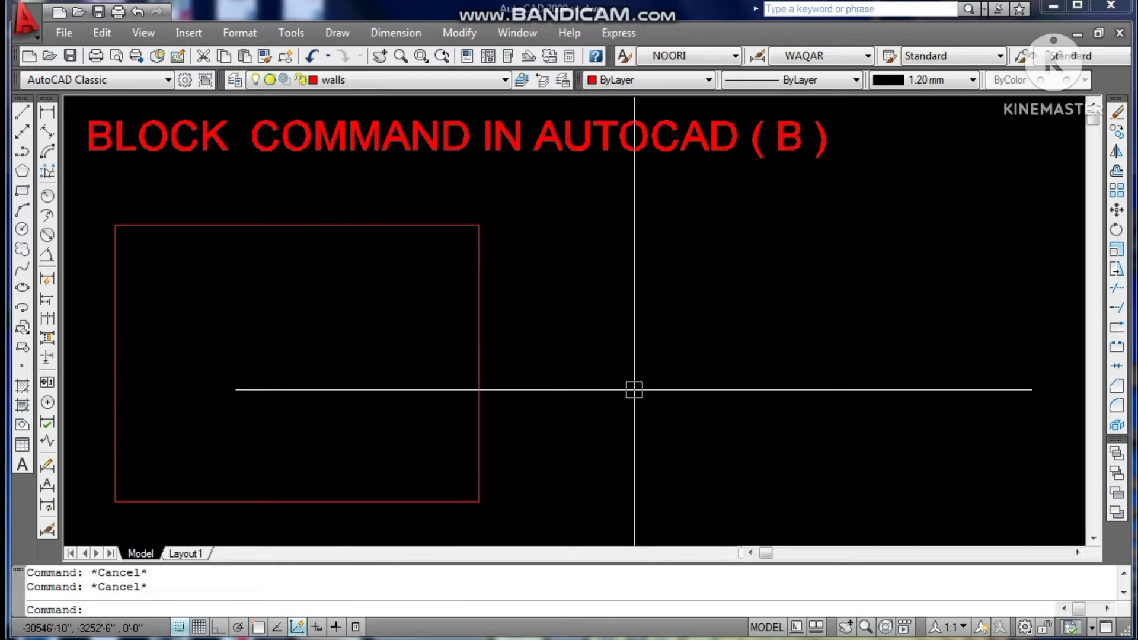
{"action": "key", "text": "Return"}
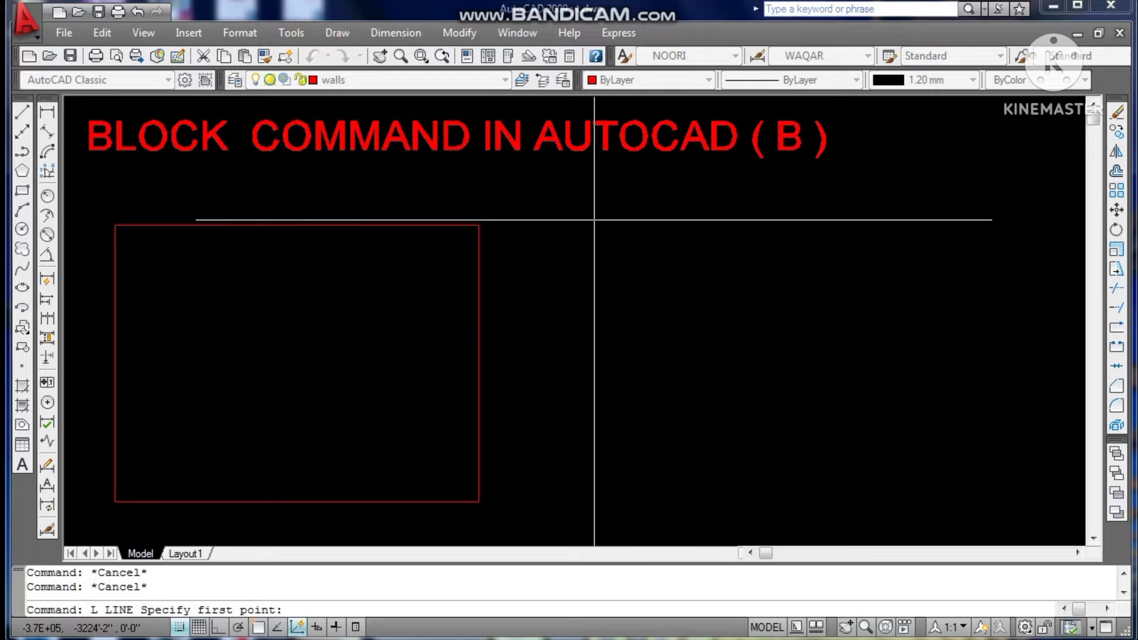
{"action": "left_click", "coordinate": [594, 220]}
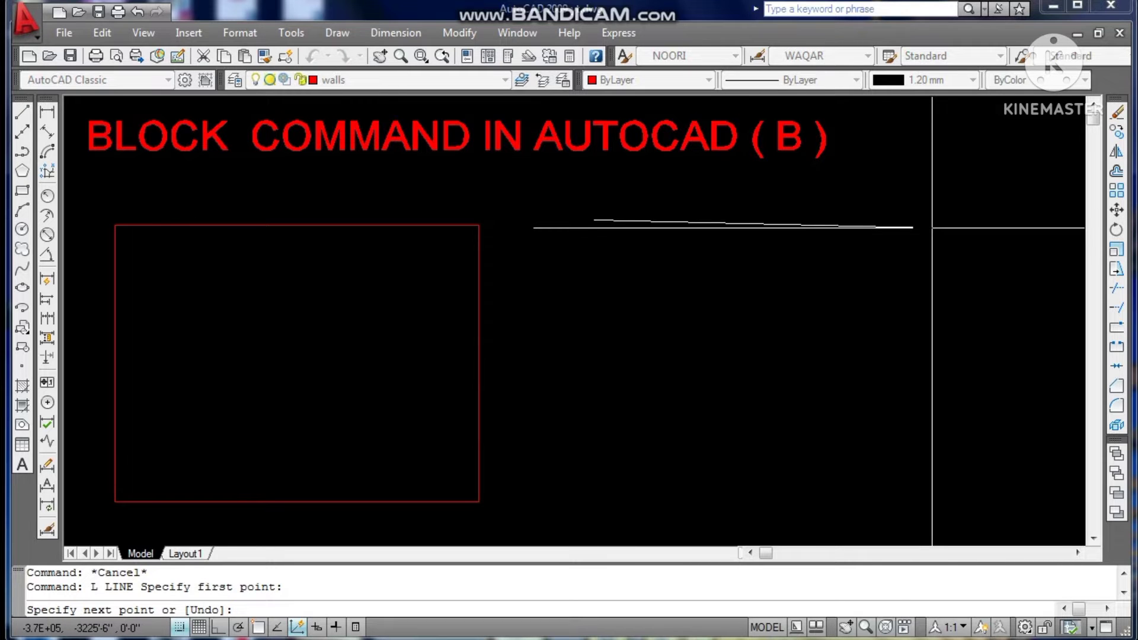
{"action": "left_click", "coordinate": [218, 627]}
{"action": "left_click", "coordinate": [898, 220]}
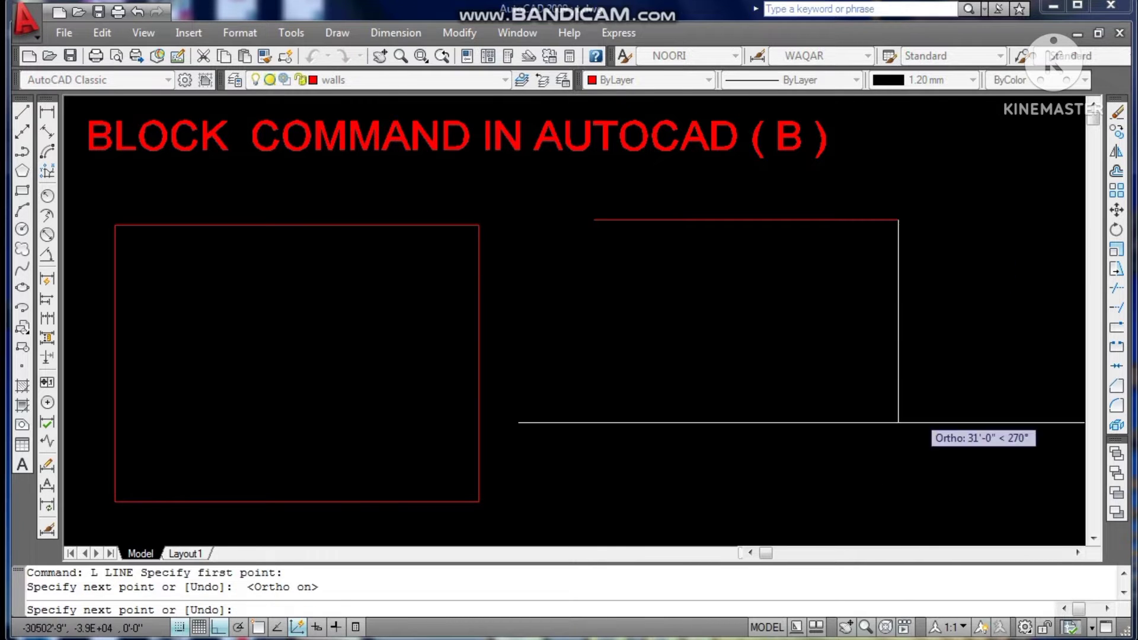
{"action": "left_click", "coordinate": [898, 476]}
{"action": "left_click", "coordinate": [580, 476]}
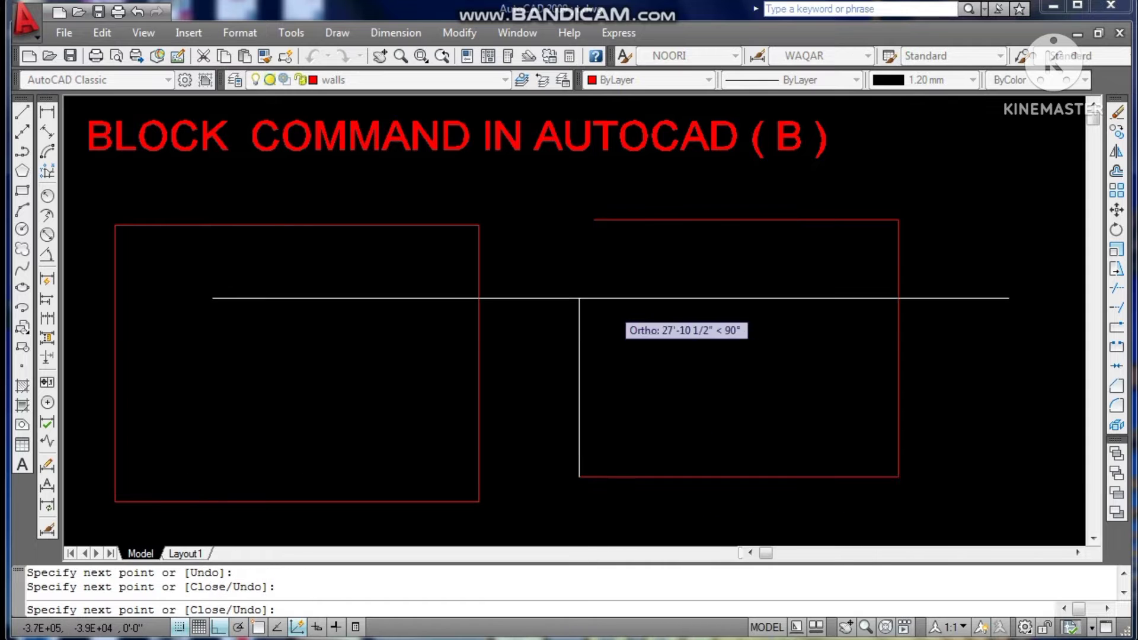
{"action": "left_click", "coordinate": [587, 220]}
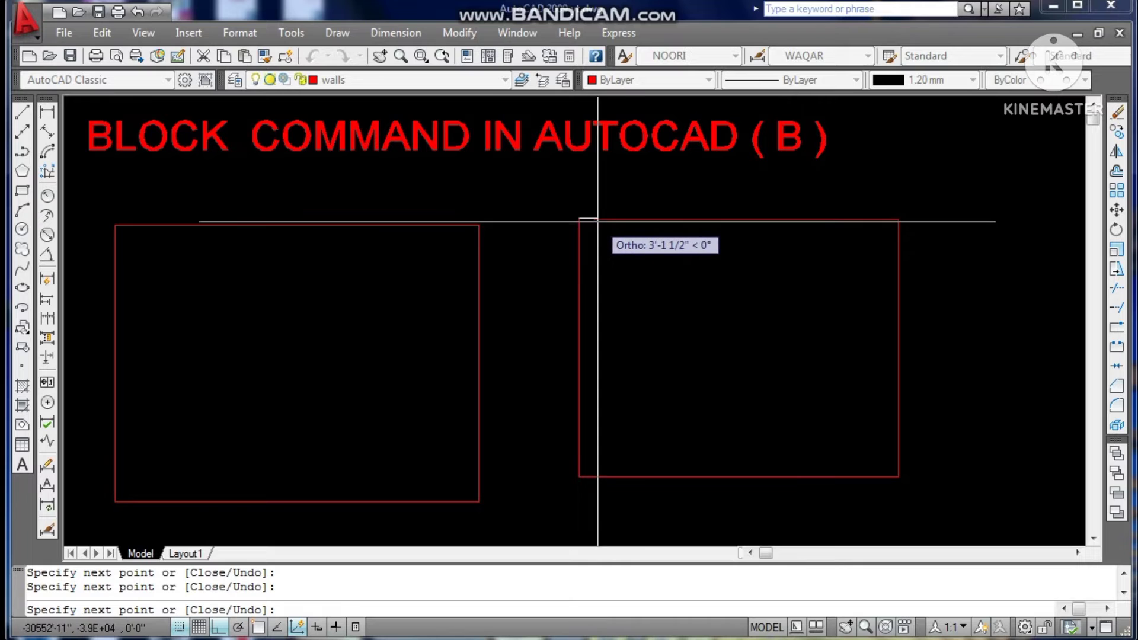
Step: Turn Ortho off, end the line command and erase the two stray corner segments
{"action": "scroll", "coordinate": [592, 226], "scroll_direction": "up", "scroll_amount": 6}
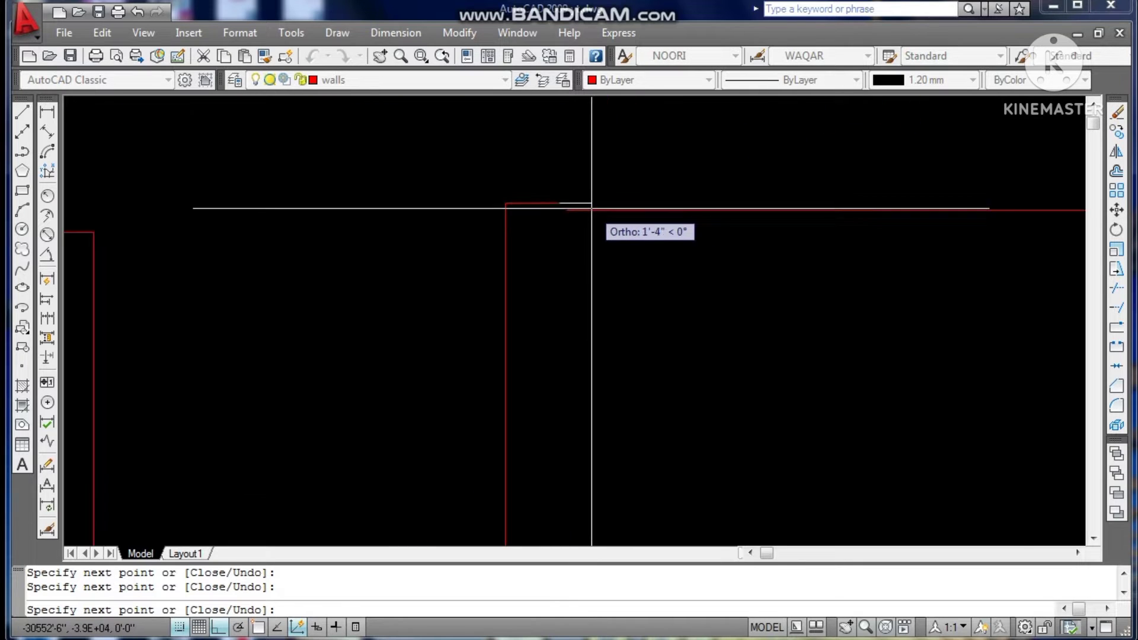
{"action": "key", "text": "F8"}
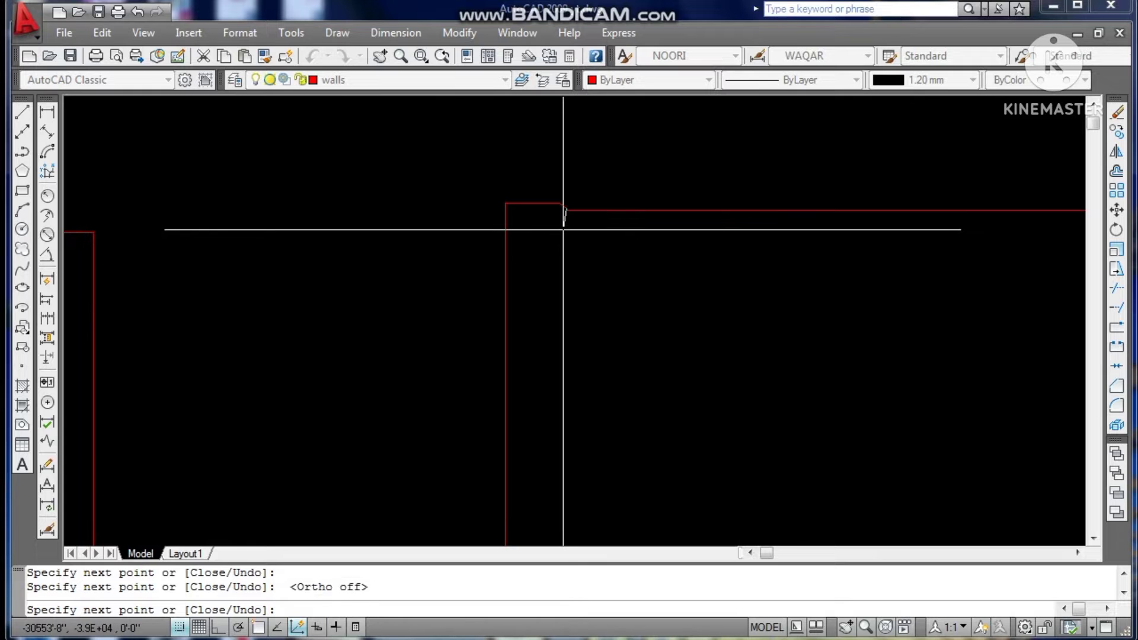
{"action": "key", "text": "Escape"}
{"action": "key", "text": "Escape"}
{"action": "scroll", "coordinate": [554, 198], "scroll_direction": "up", "scroll_amount": 5}
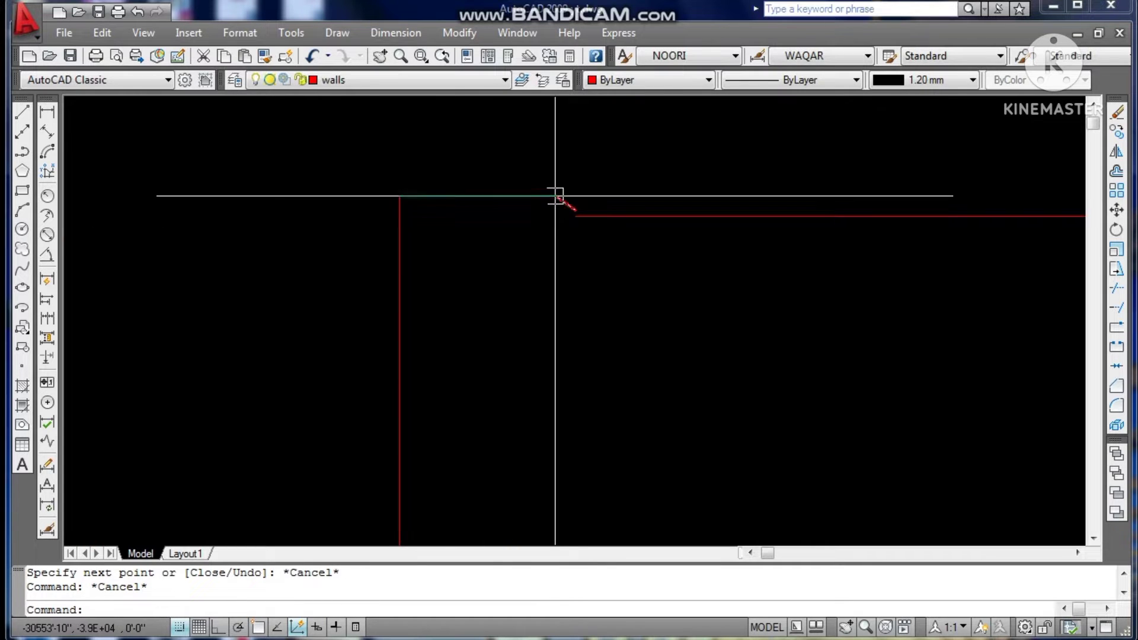
{"action": "left_click", "coordinate": [557, 184]}
{"action": "left_click", "coordinate": [532, 228]}
{"action": "key", "text": "Delete"}
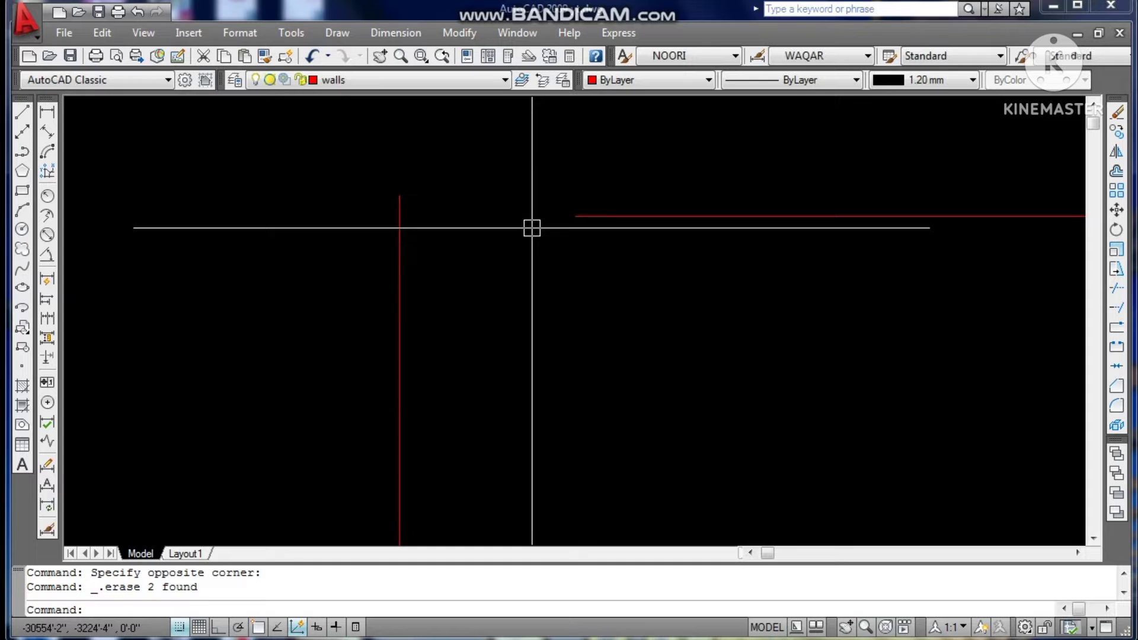
Step: Fillet the right box's left and top edges so the top-left corner closes
{"action": "scroll", "coordinate": [542, 224], "scroll_direction": "down", "scroll_amount": 2}
{"action": "scroll", "coordinate": [543, 224], "scroll_direction": "down", "scroll_amount": 1}
{"action": "scroll", "coordinate": [560, 195], "scroll_direction": "down", "scroll_amount": 1}
{"action": "scroll", "coordinate": [564, 198], "scroll_direction": "down", "scroll_amount": 1}
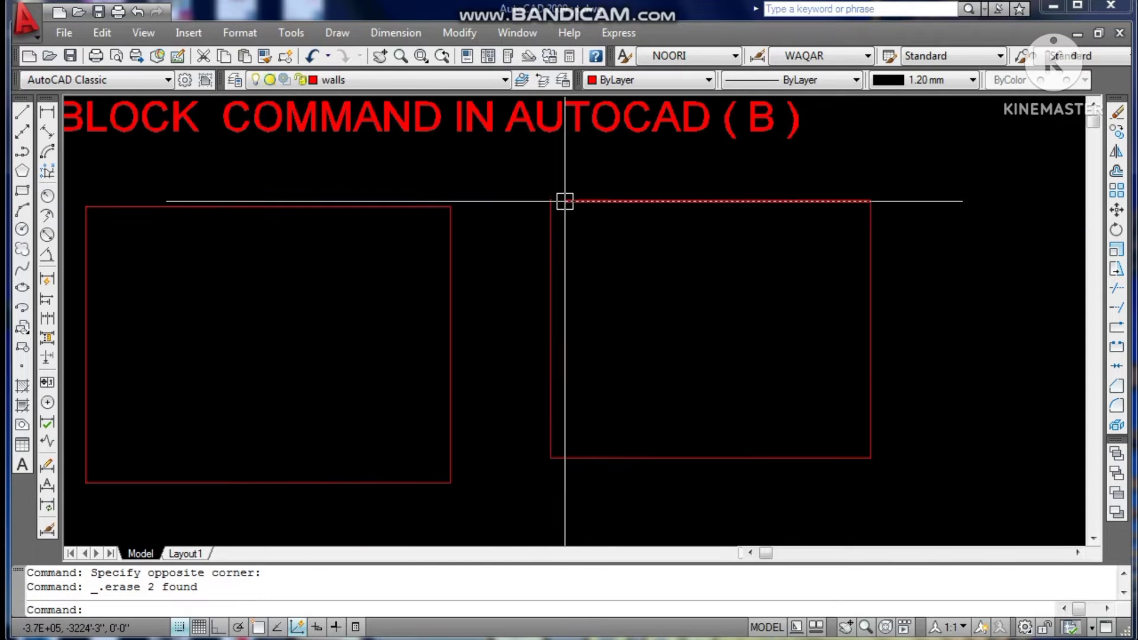
{"action": "scroll", "coordinate": [593, 218], "scroll_direction": "down", "scroll_amount": 1}
{"action": "scroll", "coordinate": [543, 178], "scroll_direction": "up", "scroll_amount": 1}
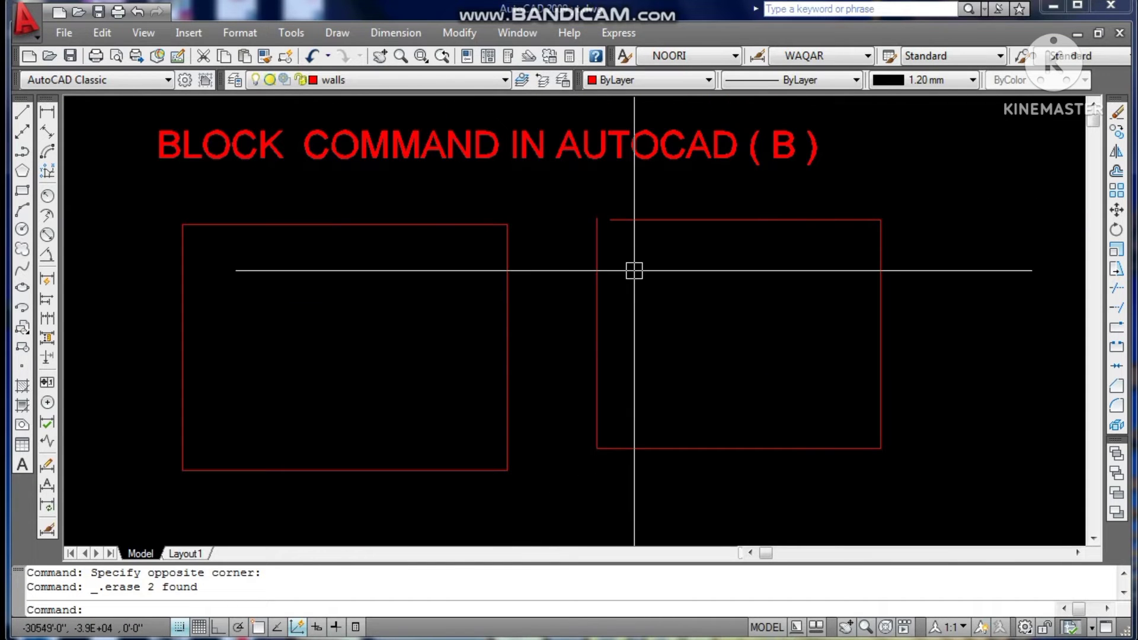
{"action": "key", "text": "Escape"}
{"action": "key", "text": "Escape"}
{"action": "type", "text": "f"}
{"action": "key", "text": "Return"}
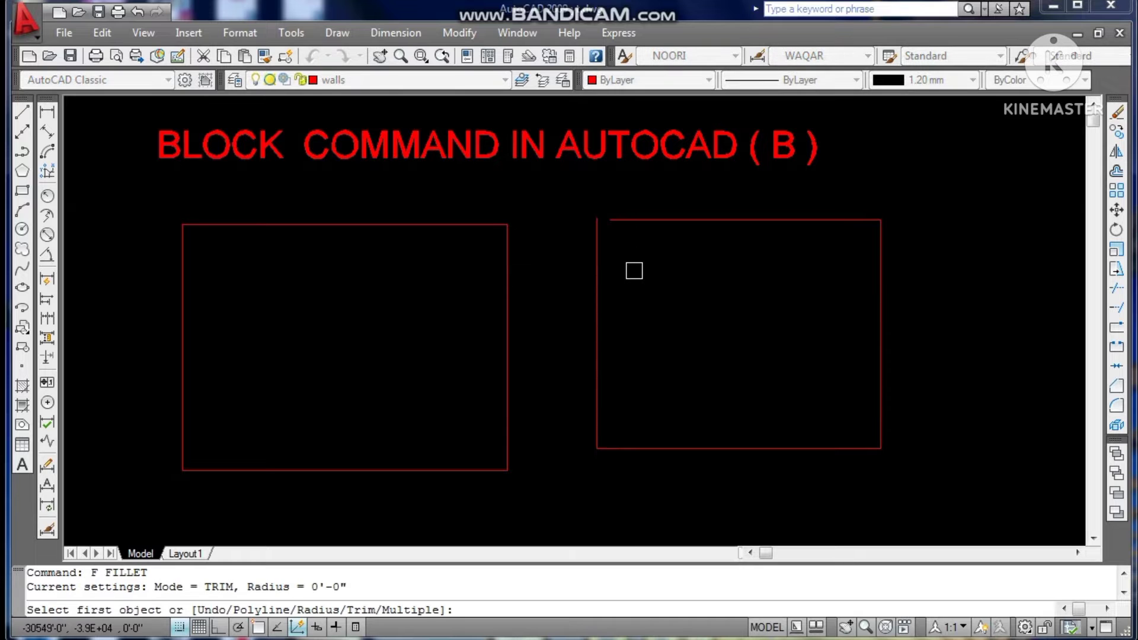
{"action": "left_click", "coordinate": [598, 264]}
{"action": "left_click", "coordinate": [621, 229]}
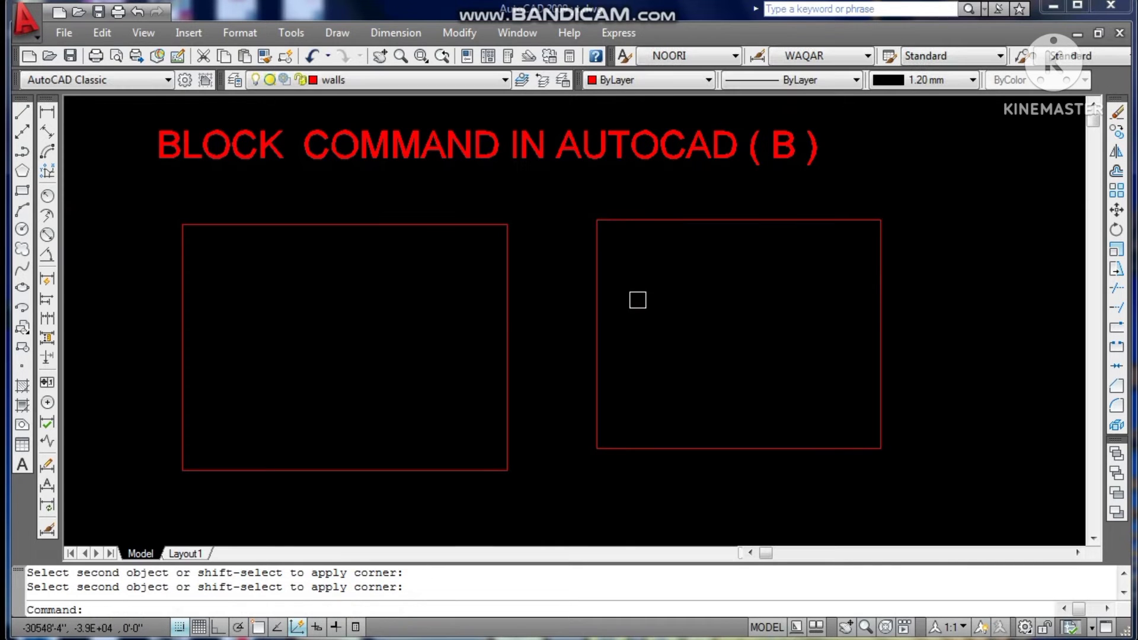
{"action": "key", "text": "Escape"}
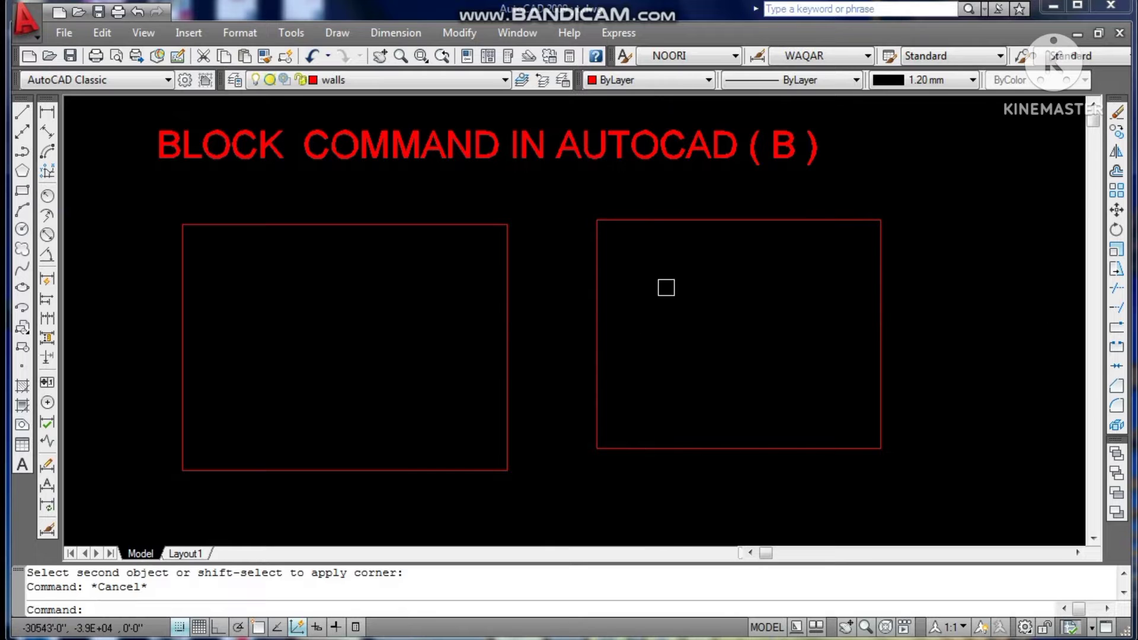
Step: Select the right box's edges to check them, then enter the B block command
{"action": "left_click", "coordinate": [681, 223]}
{"action": "left_click", "coordinate": [595, 322]}
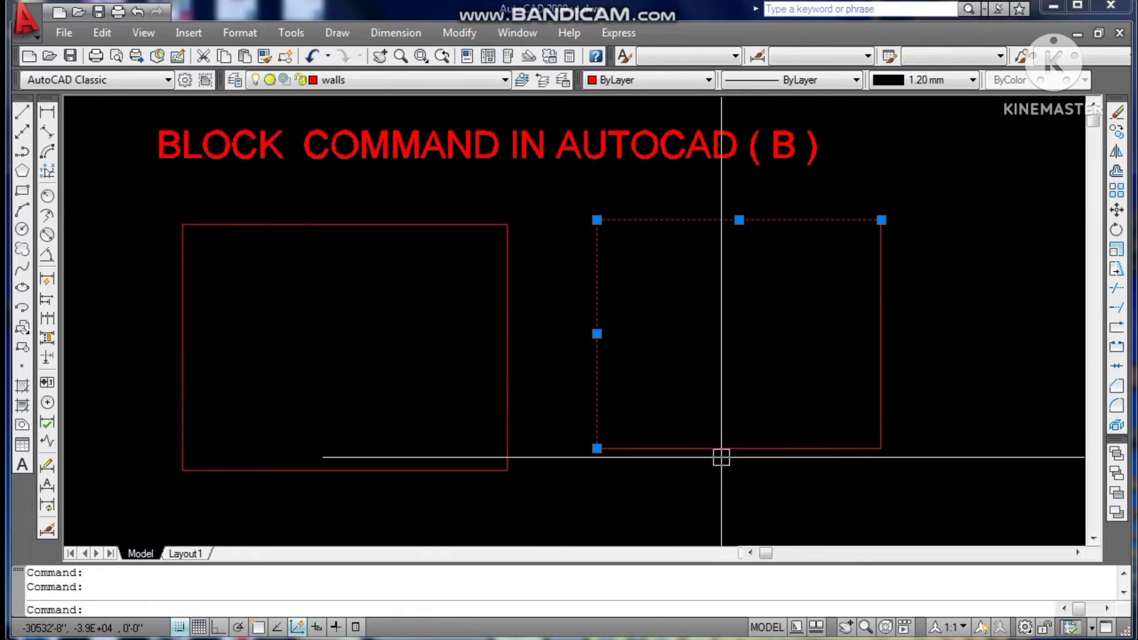
{"action": "left_click", "coordinate": [721, 457]}
{"action": "left_click", "coordinate": [705, 439]}
{"action": "left_click", "coordinate": [882, 372]}
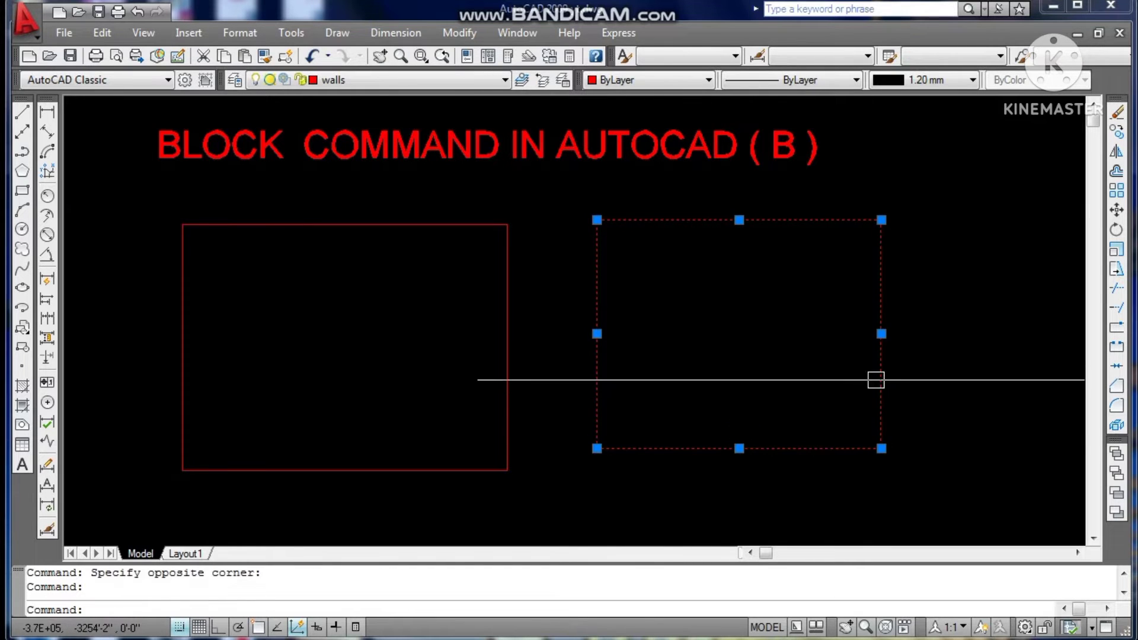
{"action": "key", "text": "Escape"}
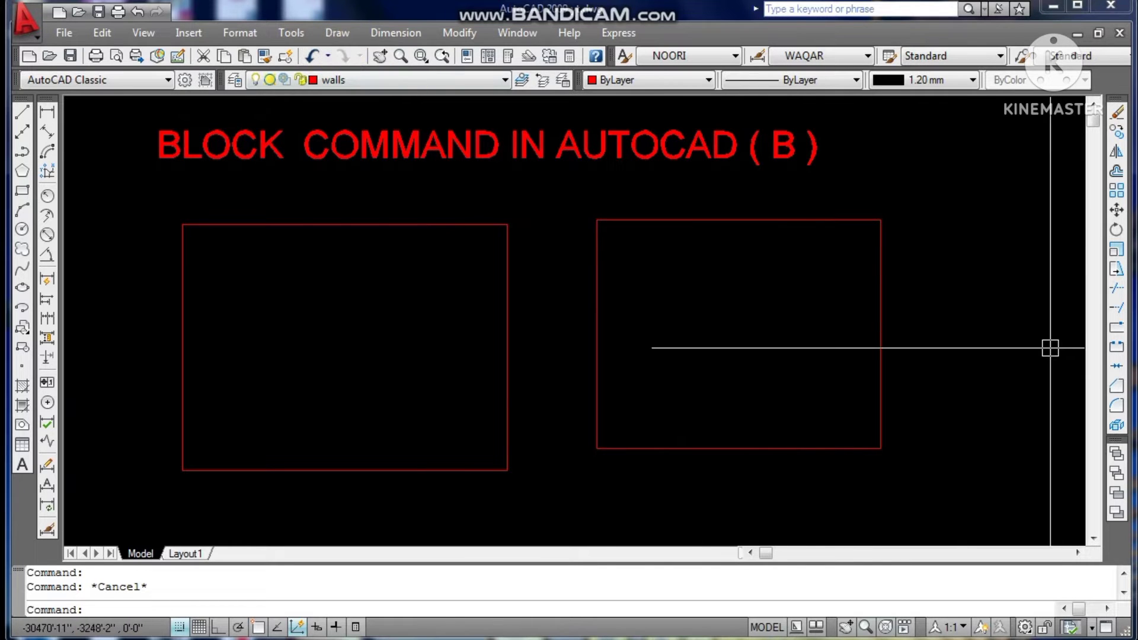
{"action": "type", "text": "B"}
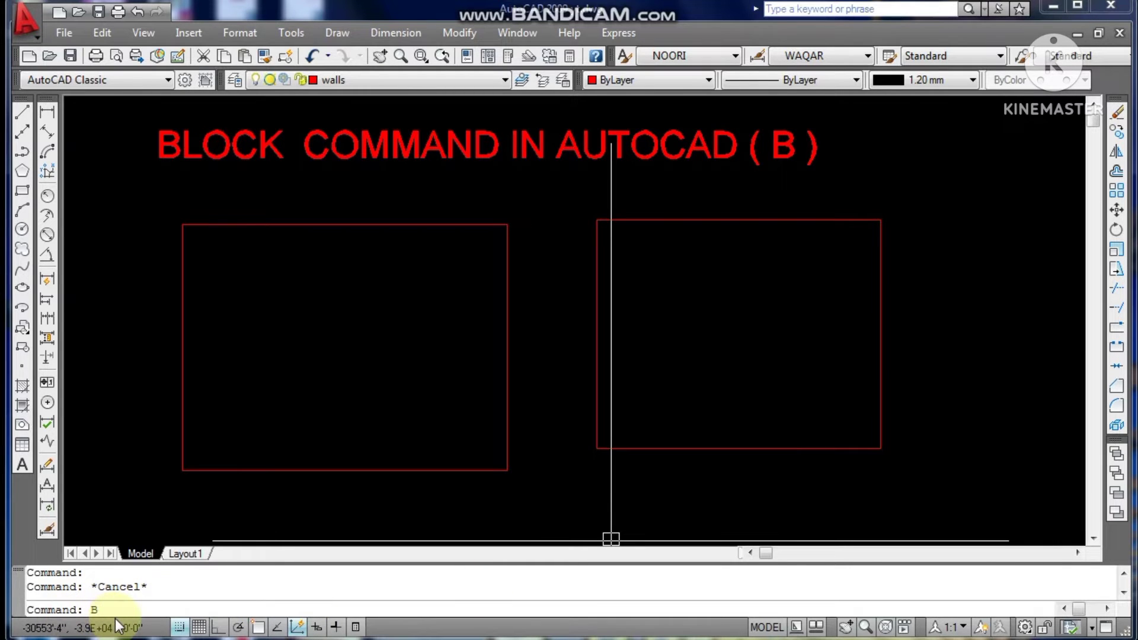
Step: Name the new block CAD and return to the drawing to pick its objects
{"action": "key", "text": "Return"}
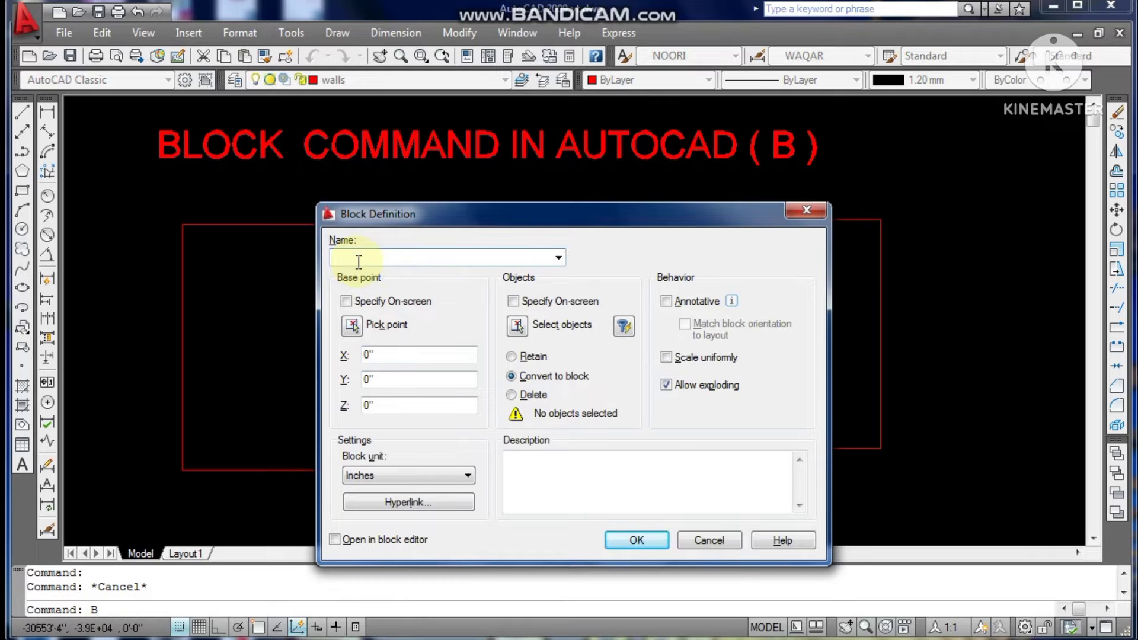
{"action": "type", "text": "CAD"}
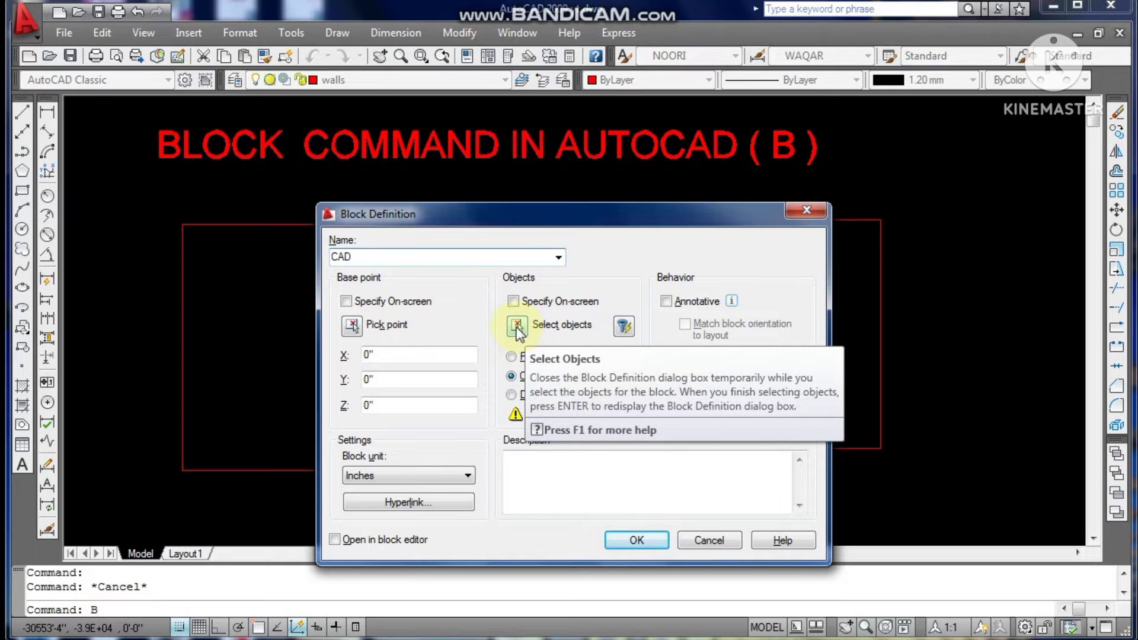
{"action": "left_click", "coordinate": [517, 326]}
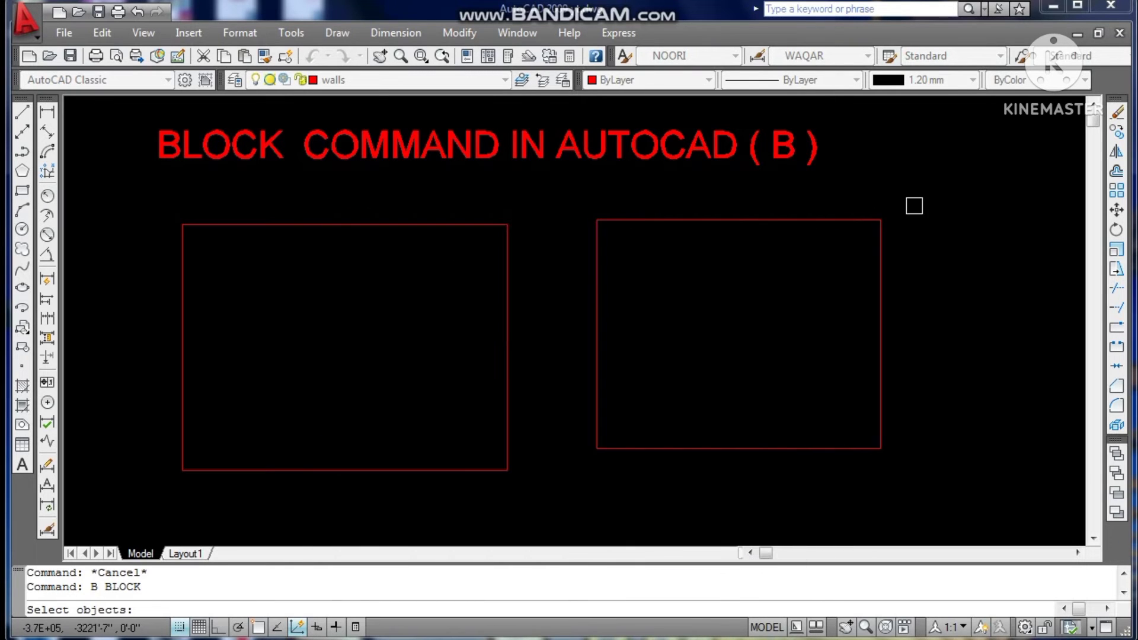
Step: Crossing-select the right box's four lines as the CAD block's 4 objects
{"action": "left_click", "coordinate": [914, 197]}
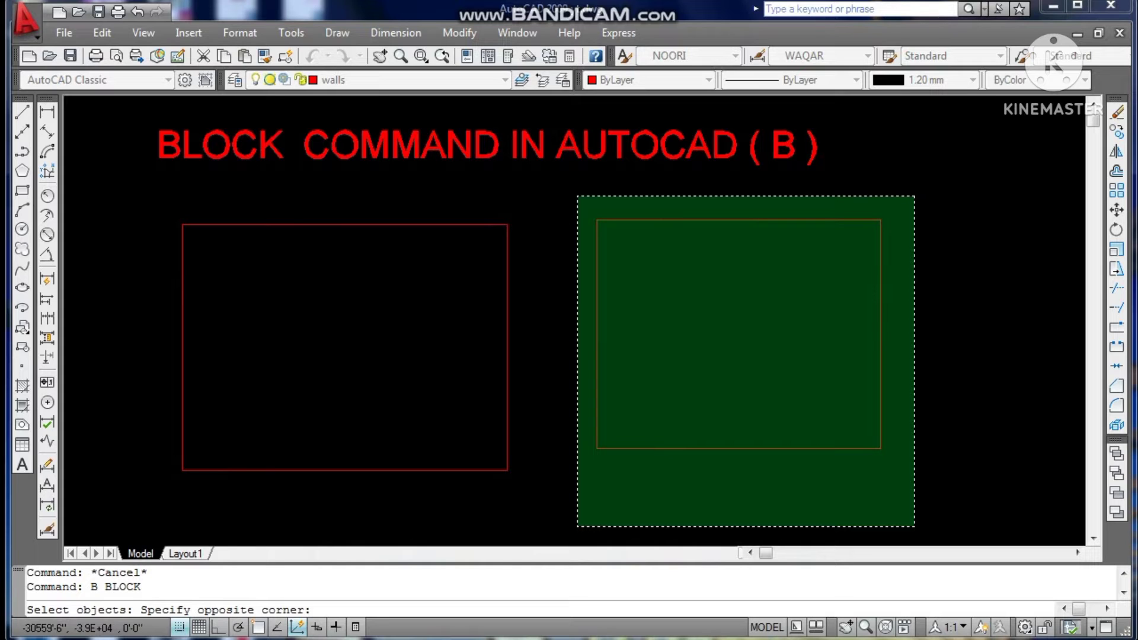
{"action": "left_click", "coordinate": [578, 526]}
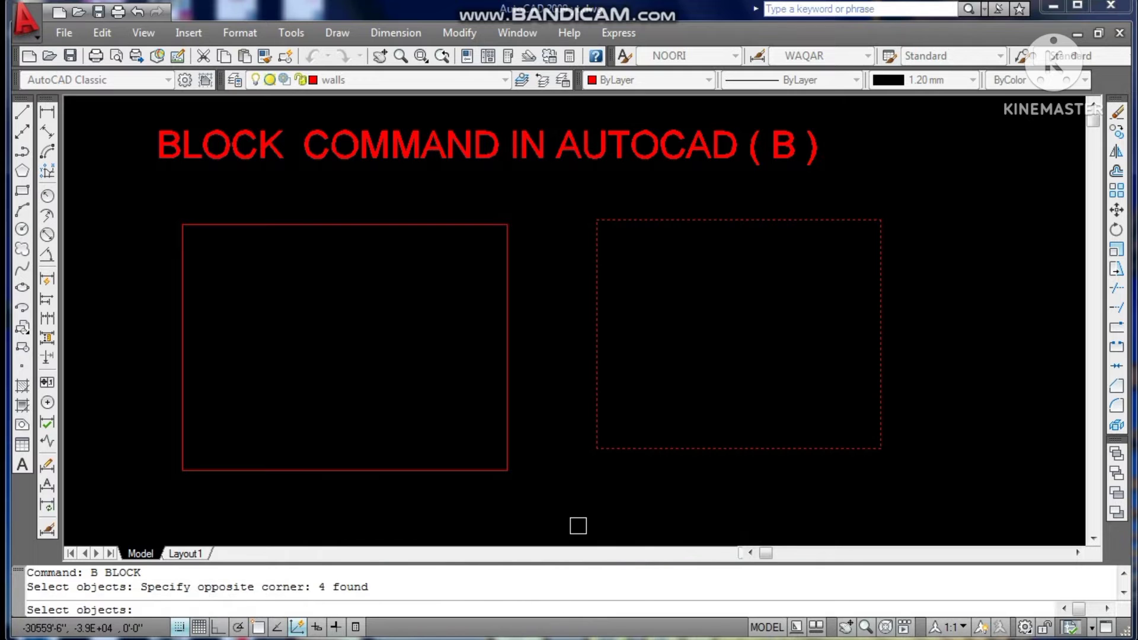
{"action": "key", "text": "Return"}
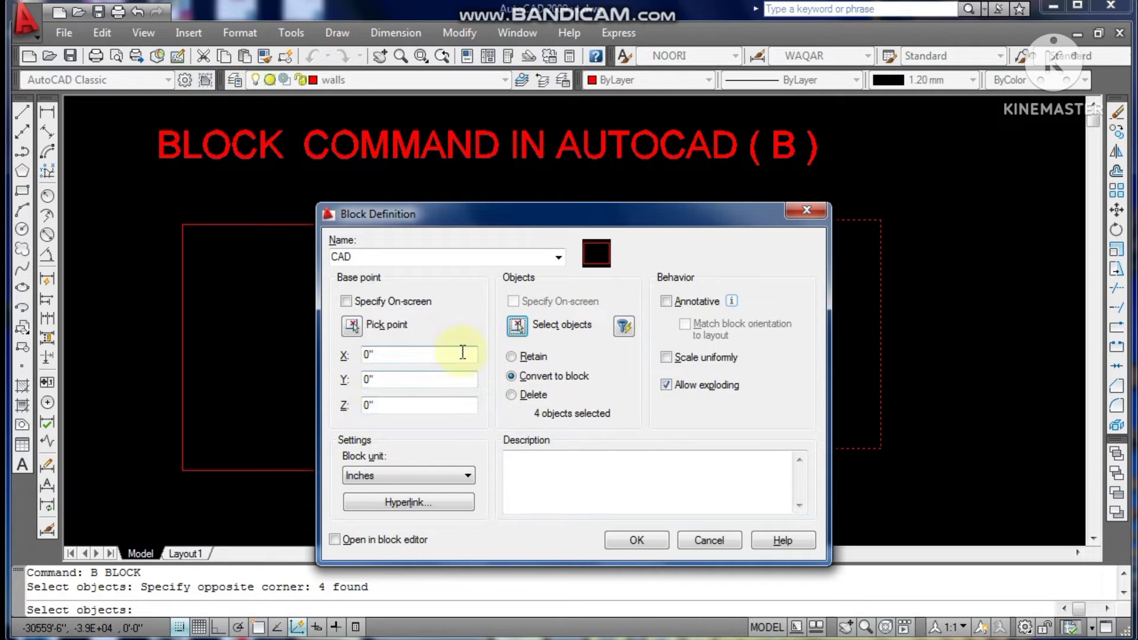
Step: With Object Snap on, place CAD's base point at the right box's bottom-left endpoint
{"action": "left_click", "coordinate": [352, 326]}
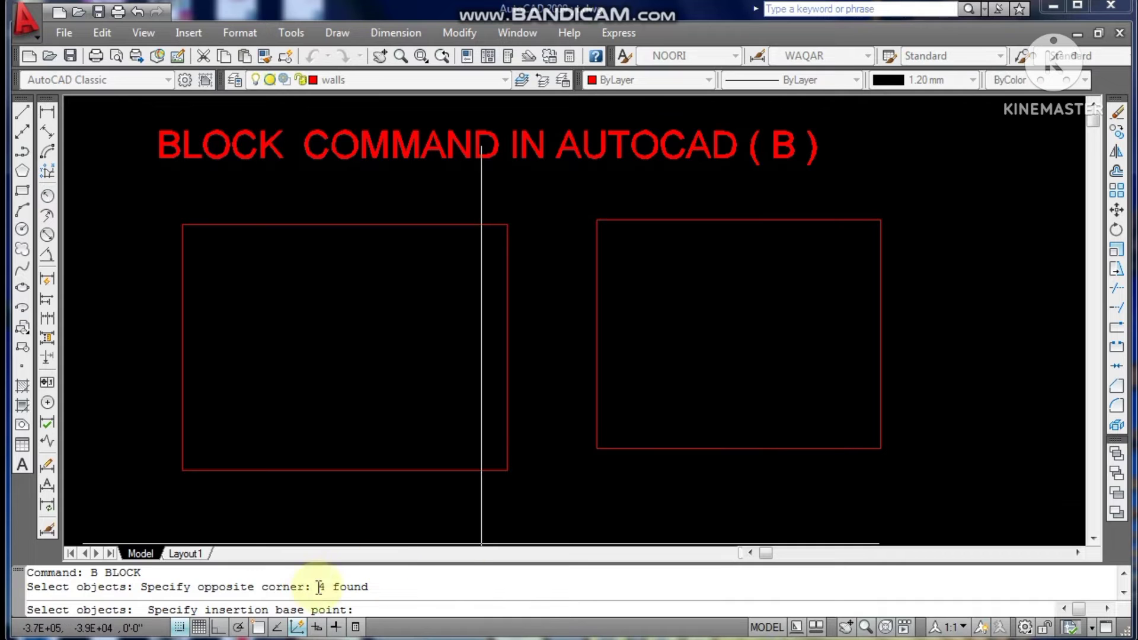
{"action": "left_click", "coordinate": [258, 629]}
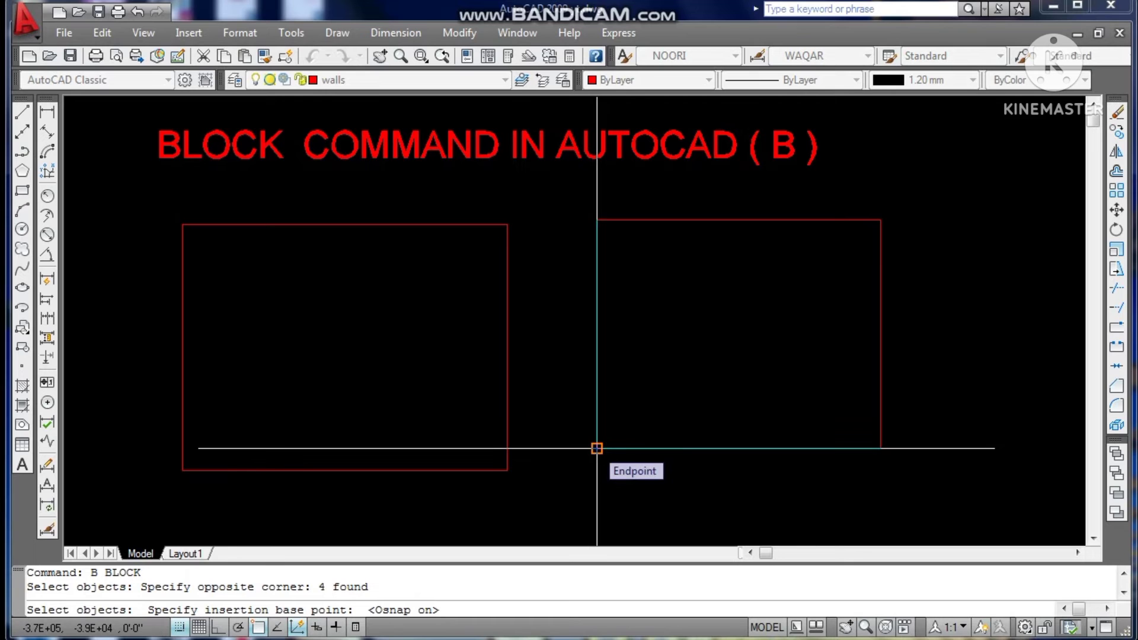
{"action": "left_click", "coordinate": [597, 448]}
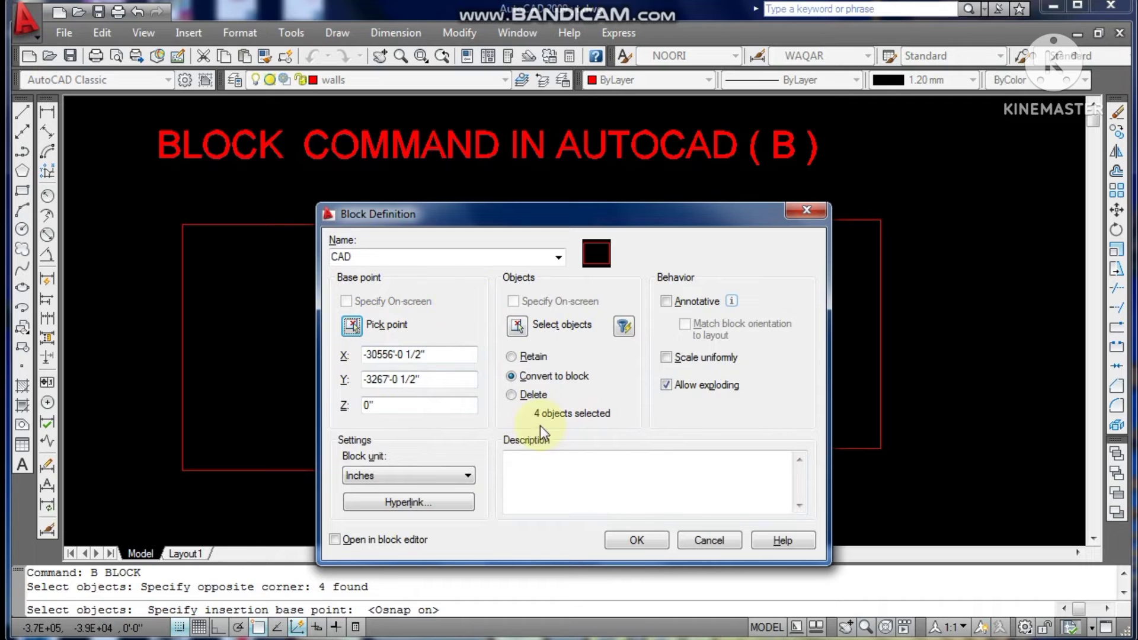
Step: Create the CAD block, confirm the redefinition, and select the right box as one block
{"action": "left_click", "coordinate": [638, 542]}
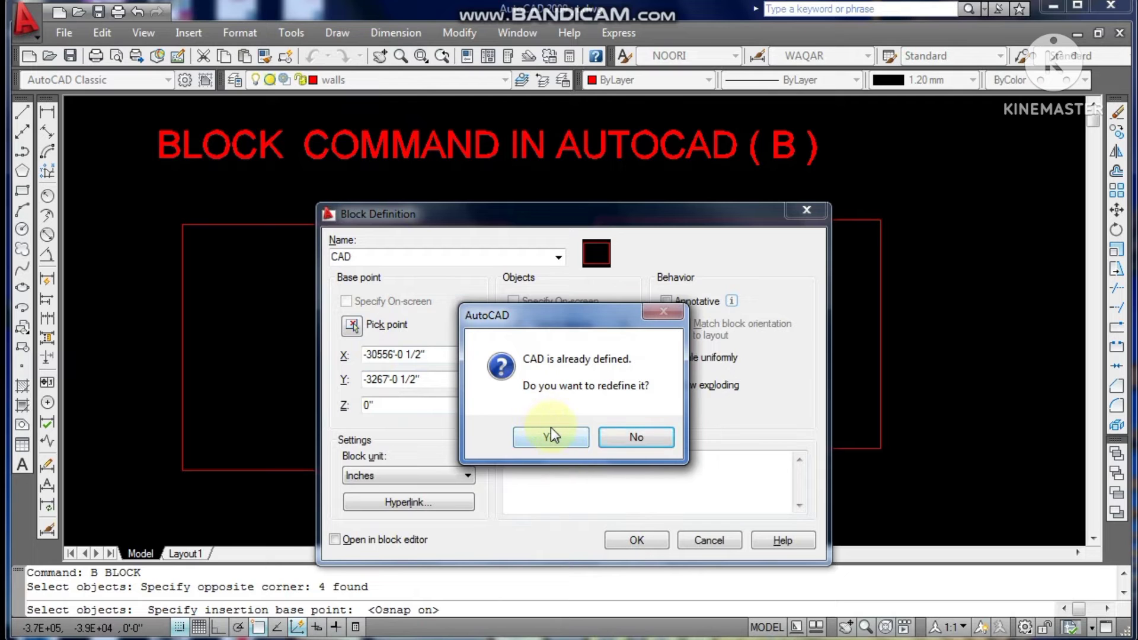
{"action": "left_click", "coordinate": [550, 434]}
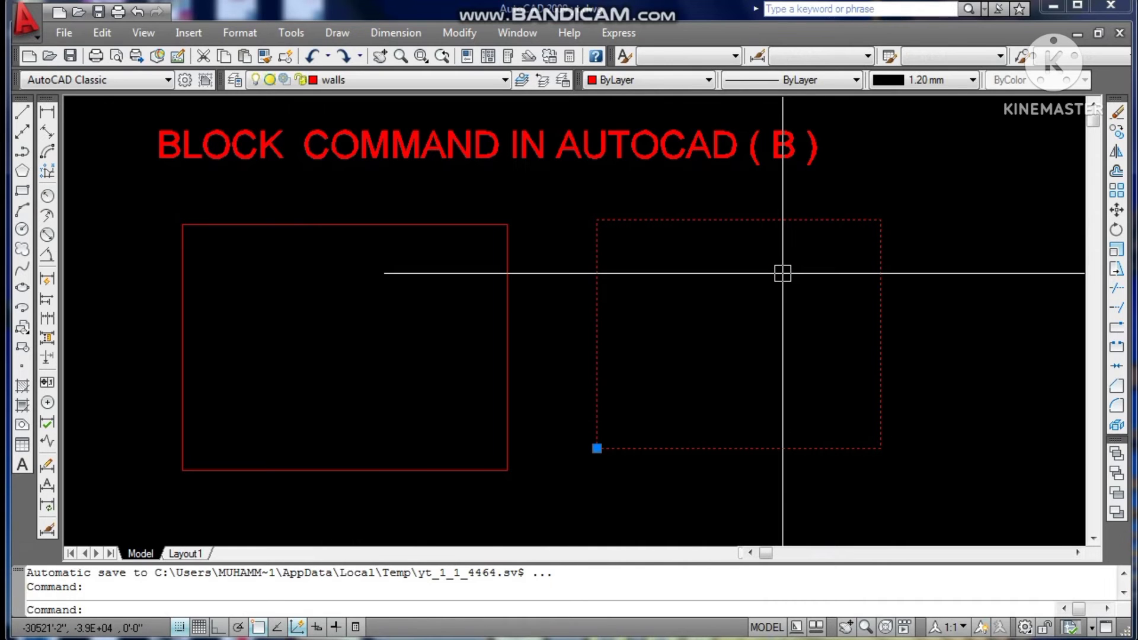
{"action": "key", "text": "Escape"}
{"action": "key", "text": "Escape"}
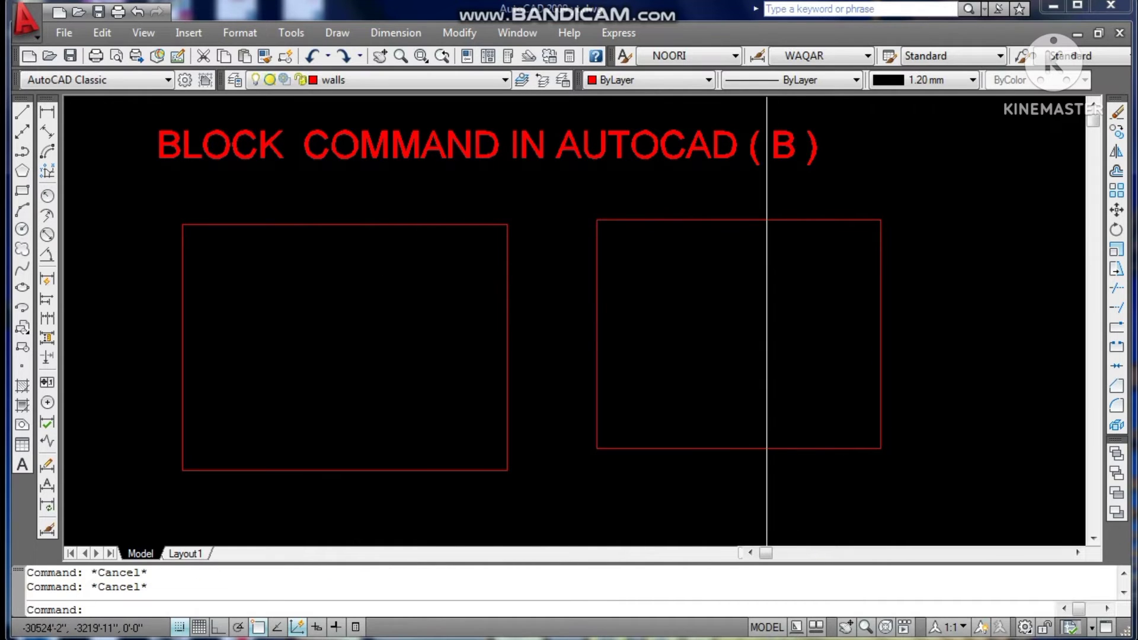
{"action": "left_click", "coordinate": [754, 231]}
{"action": "left_click", "coordinate": [722, 209]}
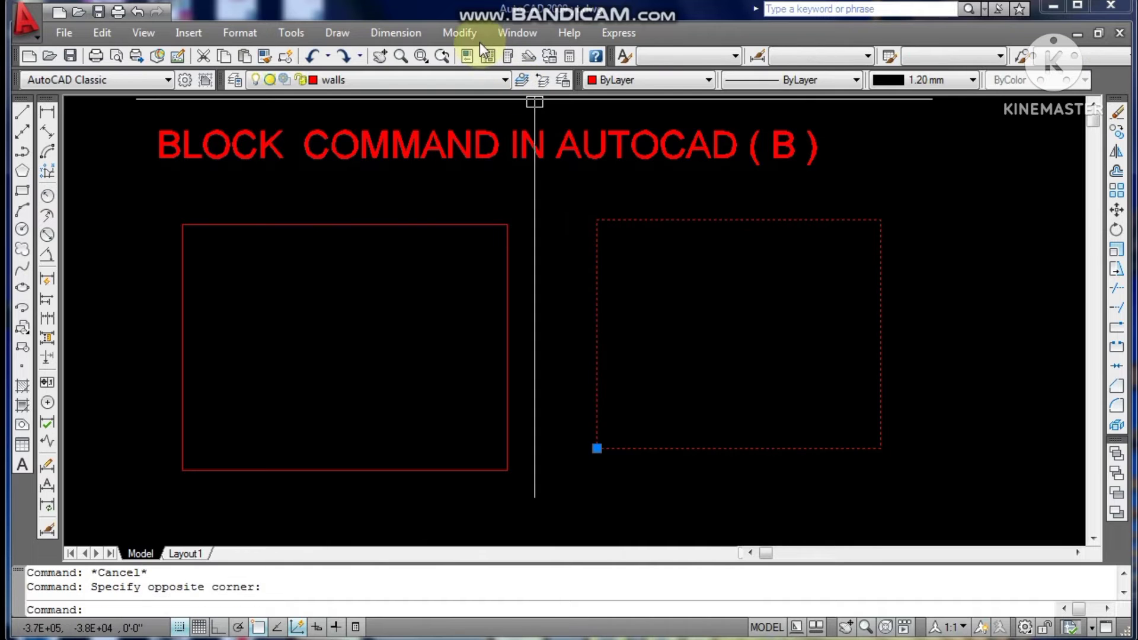
Step: Explode the right box block via Modify > Explode and check its separate edges
{"action": "left_click", "coordinate": [465, 34]}
{"action": "left_click", "coordinate": [481, 587]}
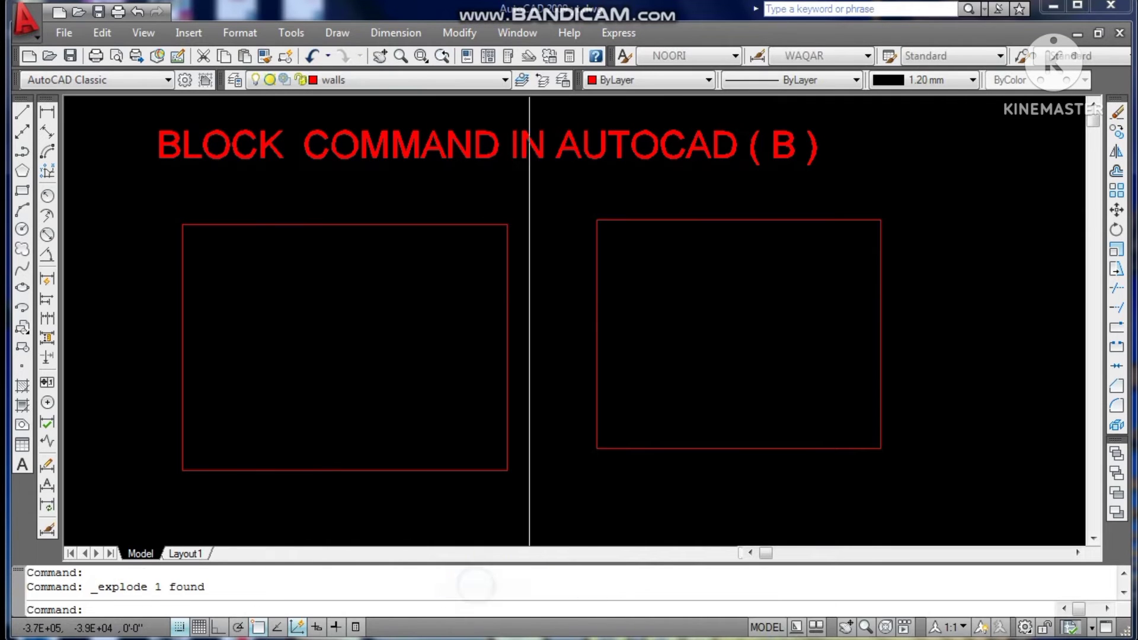
{"action": "left_click", "coordinate": [666, 221]}
{"action": "left_click", "coordinate": [597, 295]}
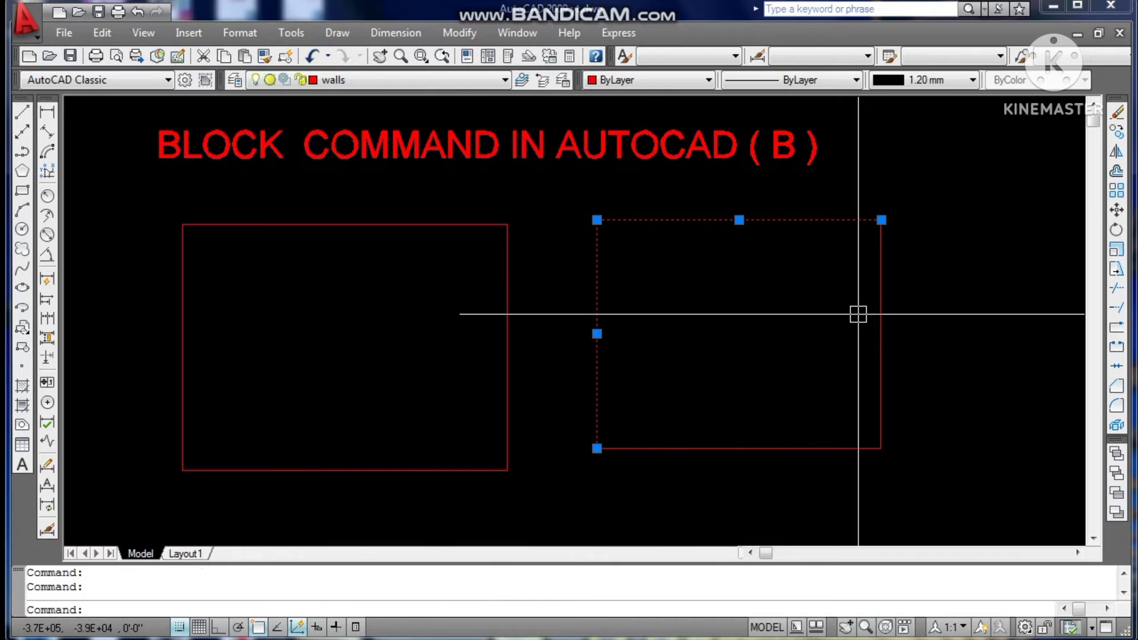
{"action": "left_click", "coordinate": [882, 295]}
{"action": "key", "text": "Escape"}
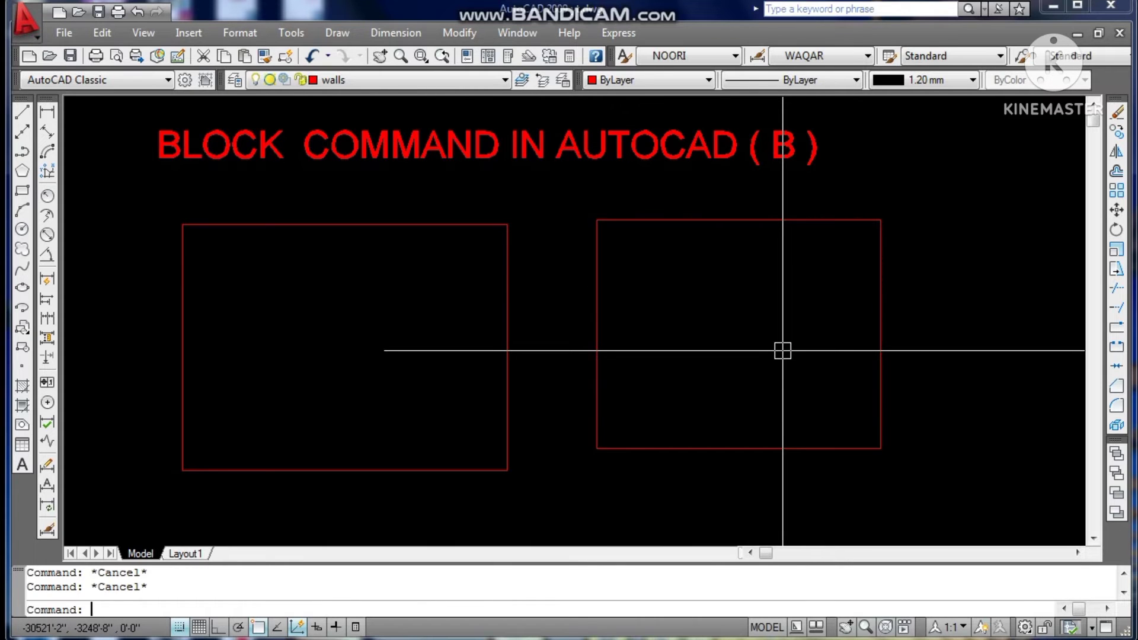
{"action": "left_click", "coordinate": [337, 33]}
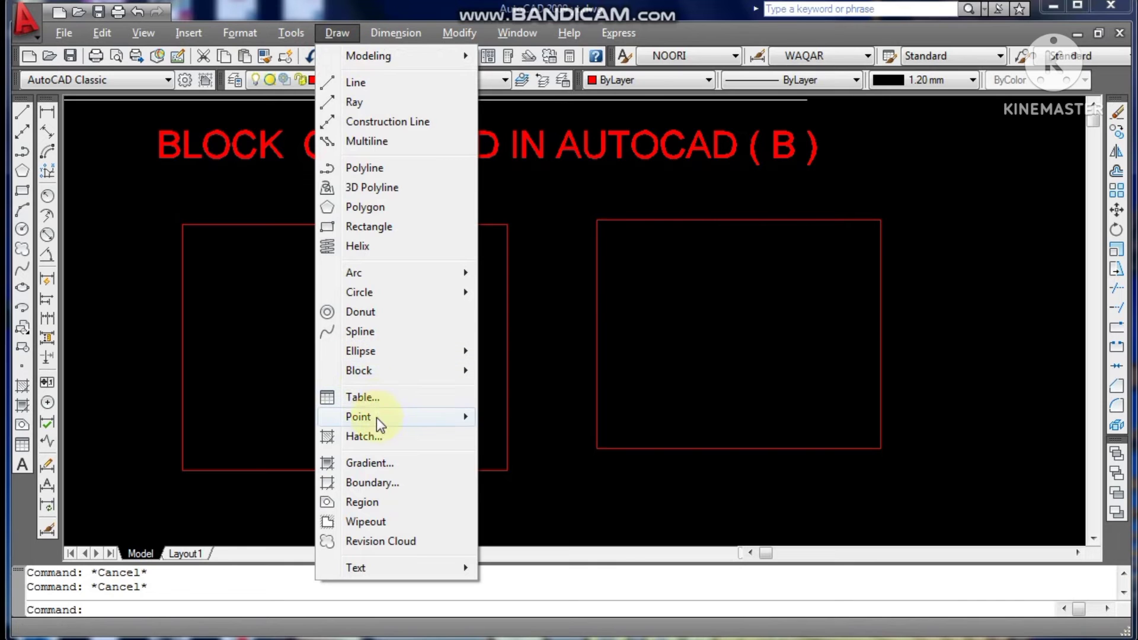
{"action": "mouse_move", "coordinate": [360, 370]}
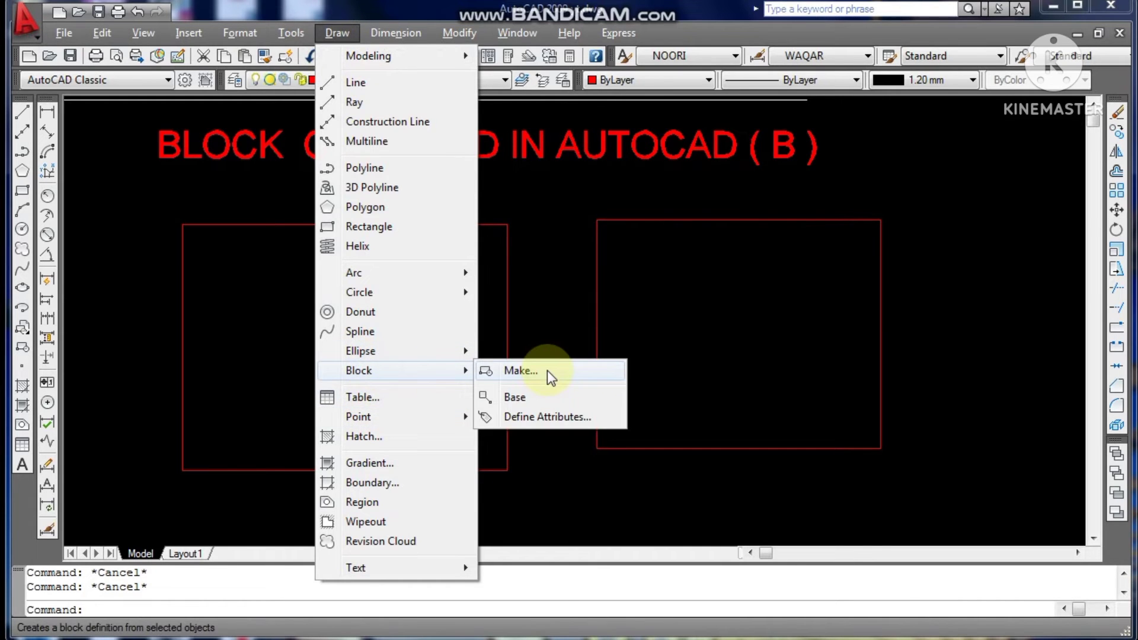
Step: Make block FFFF from the right box's four lines, based at its bottom-left corner
{"action": "left_click", "coordinate": [546, 371]}
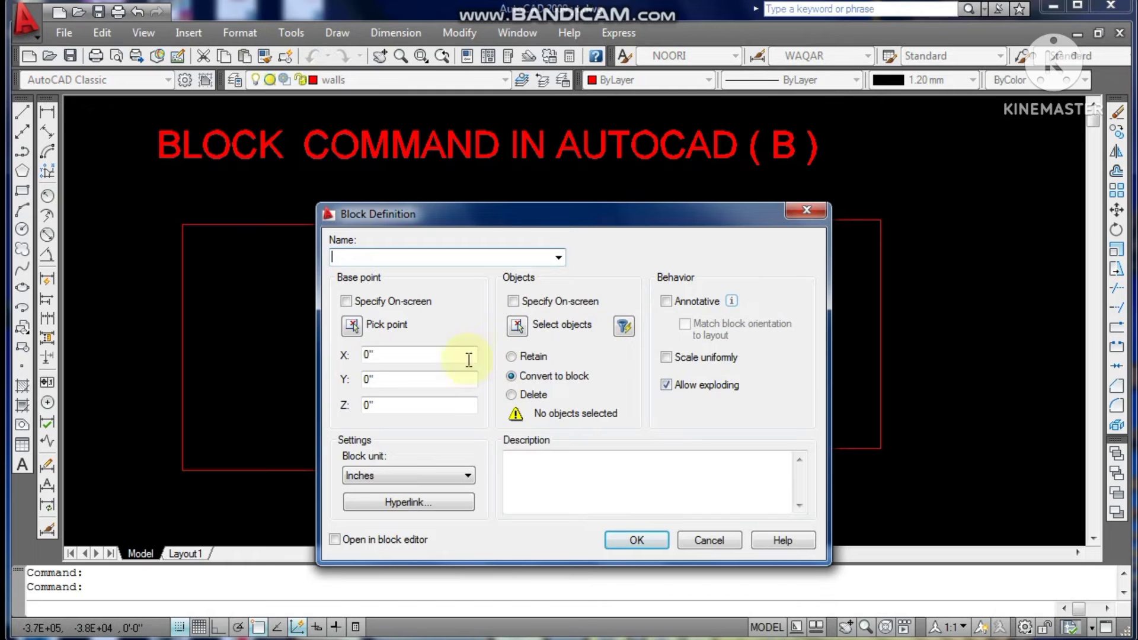
{"action": "left_click", "coordinate": [517, 326]}
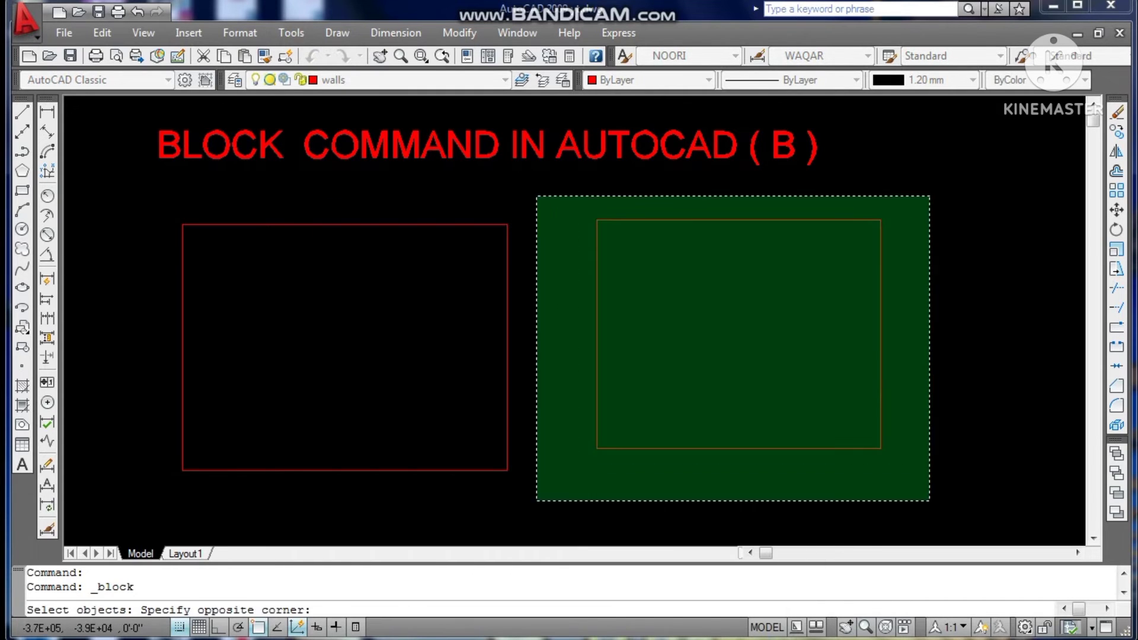
{"action": "left_click", "coordinate": [555, 492]}
{"action": "key", "text": "Return"}
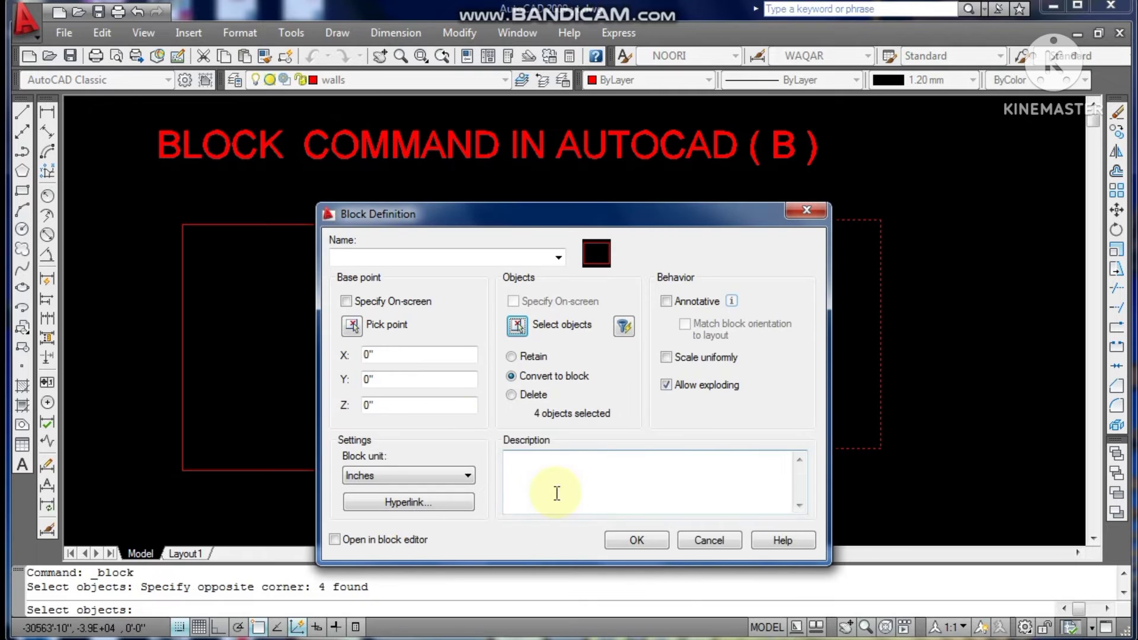
{"action": "left_click", "coordinate": [353, 325]}
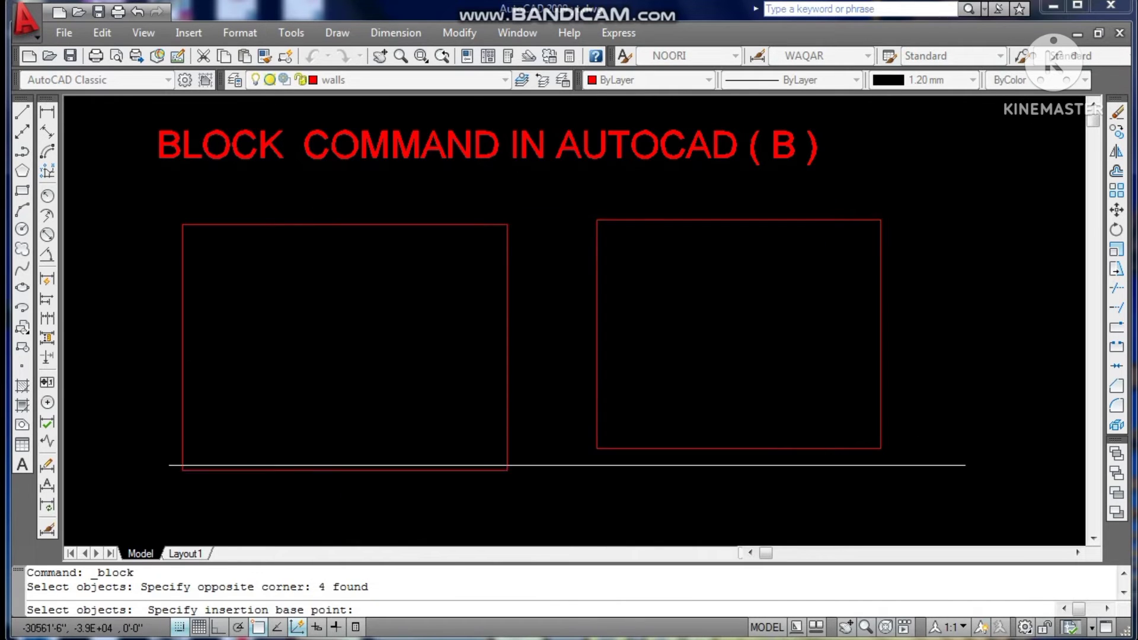
{"action": "left_click", "coordinate": [596, 446]}
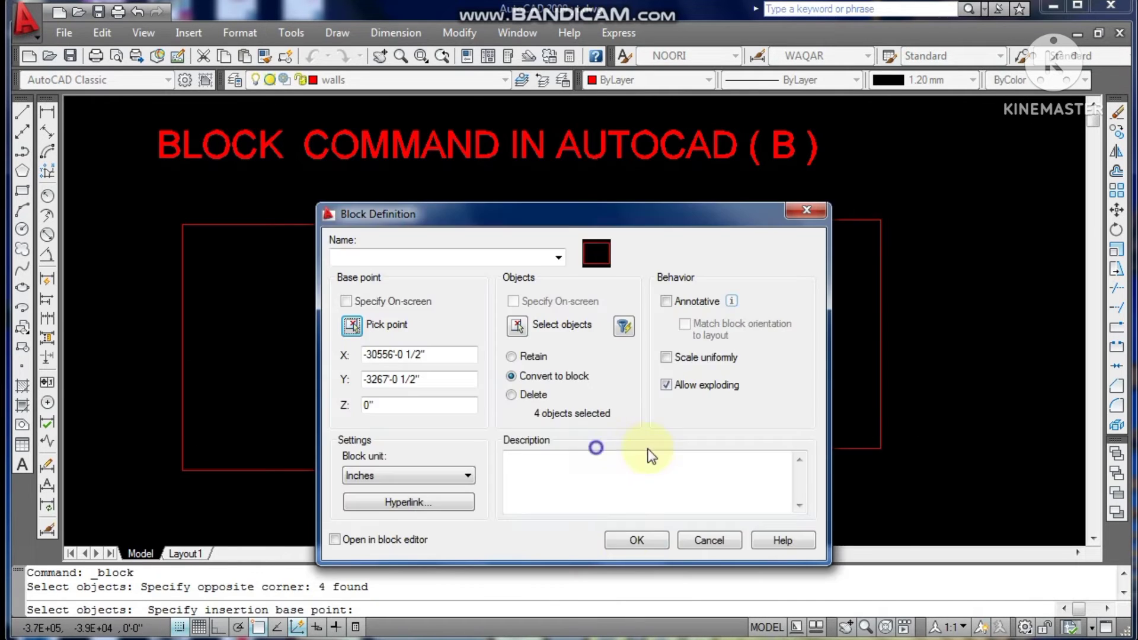
{"action": "left_click", "coordinate": [633, 540]}
{"action": "left_click", "coordinate": [687, 404]}
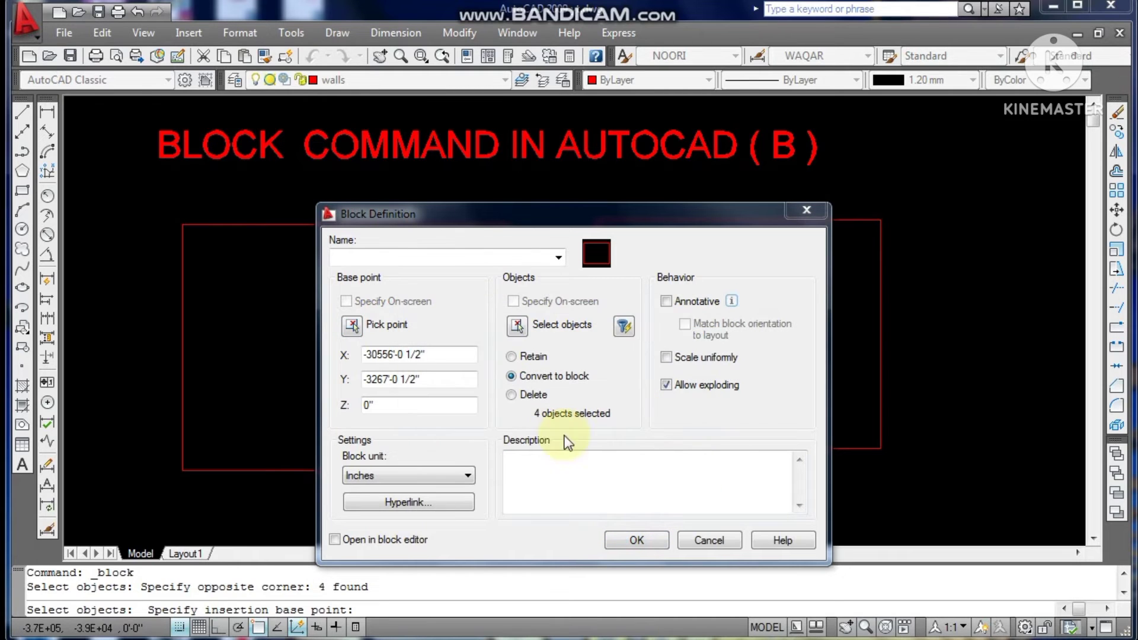
{"action": "left_click", "coordinate": [472, 260]}
{"action": "type", "text": "FFFF"}
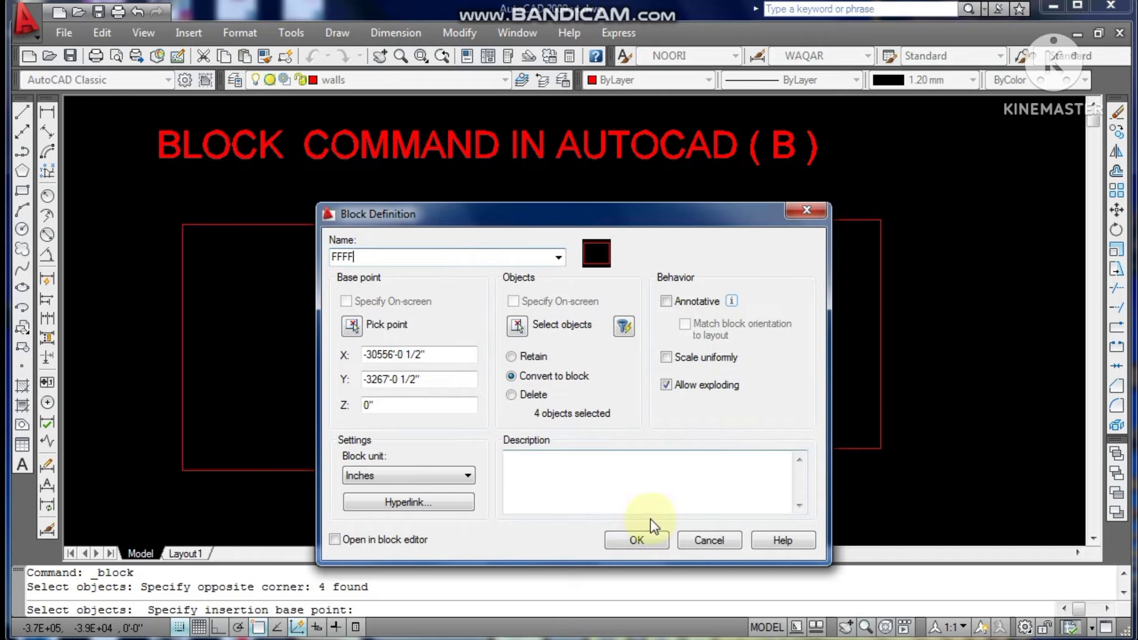
{"action": "left_click", "coordinate": [637, 537]}
{"action": "left_click", "coordinate": [758, 218]}
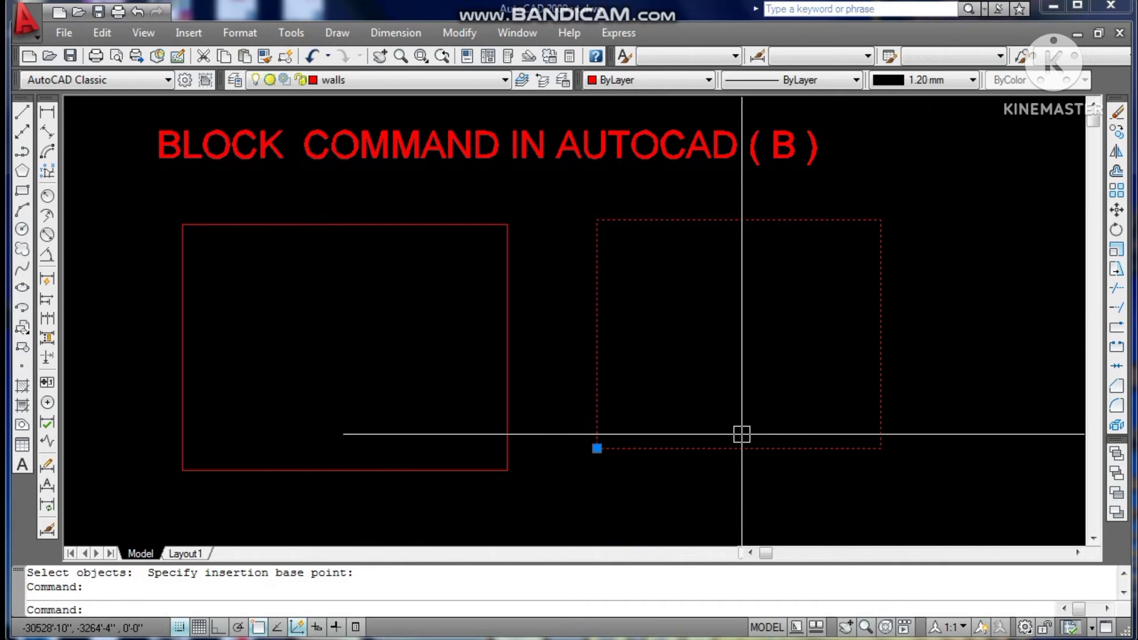
Step: Add a red circle at the right box's top-right corner and a small lower-right rectangle
{"action": "scroll", "coordinate": [742, 435], "scroll_direction": "down", "scroll_amount": 3}
{"action": "scroll", "coordinate": [477, 350], "scroll_direction": "up", "scroll_amount": 2}
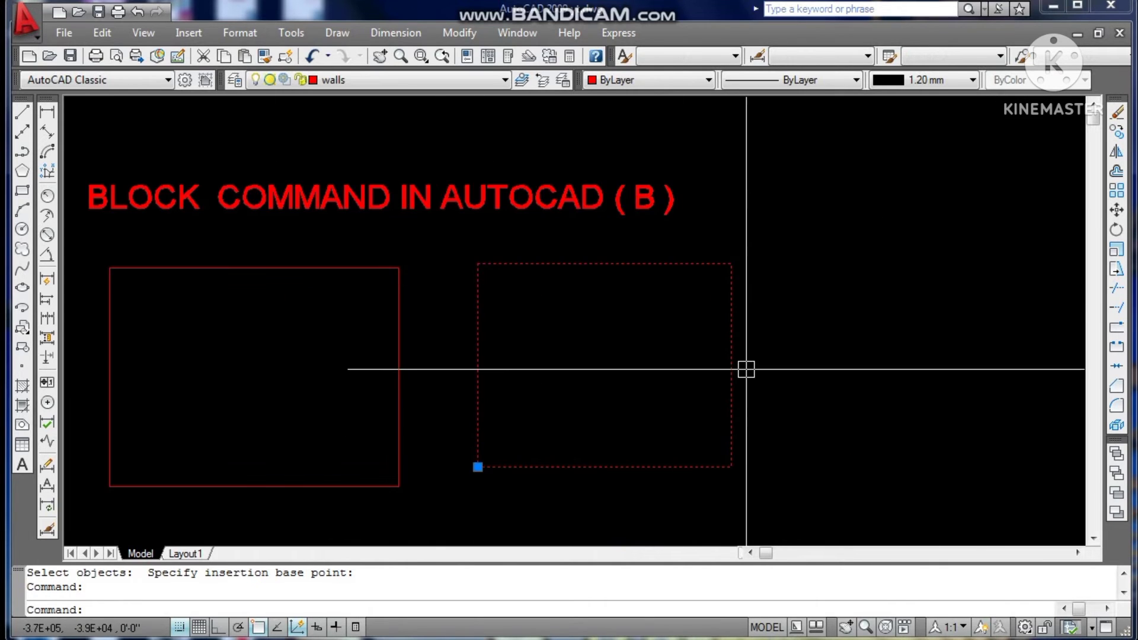
{"action": "key", "text": "Escape"}
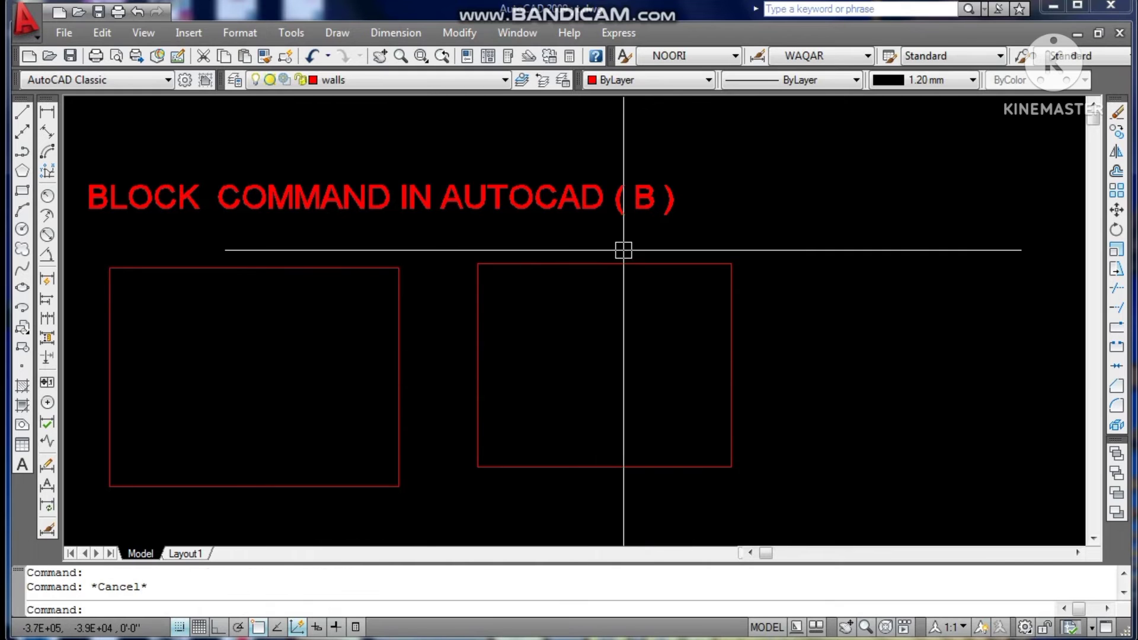
{"action": "type", "text": "C"}
{"action": "key", "text": "Return"}
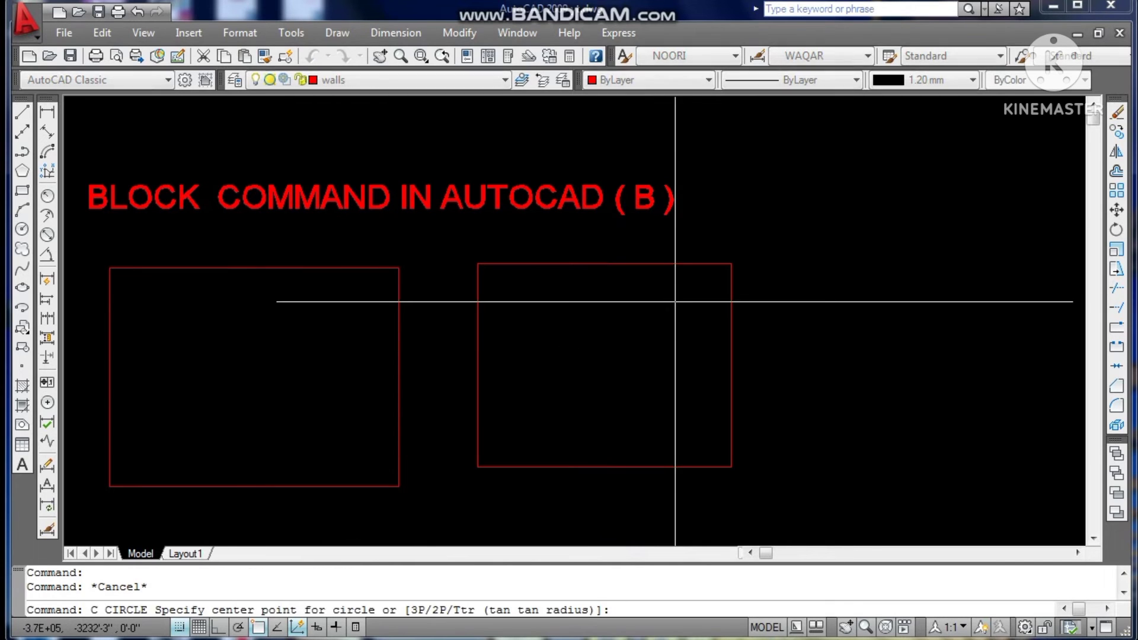
{"action": "left_click", "coordinate": [732, 264]}
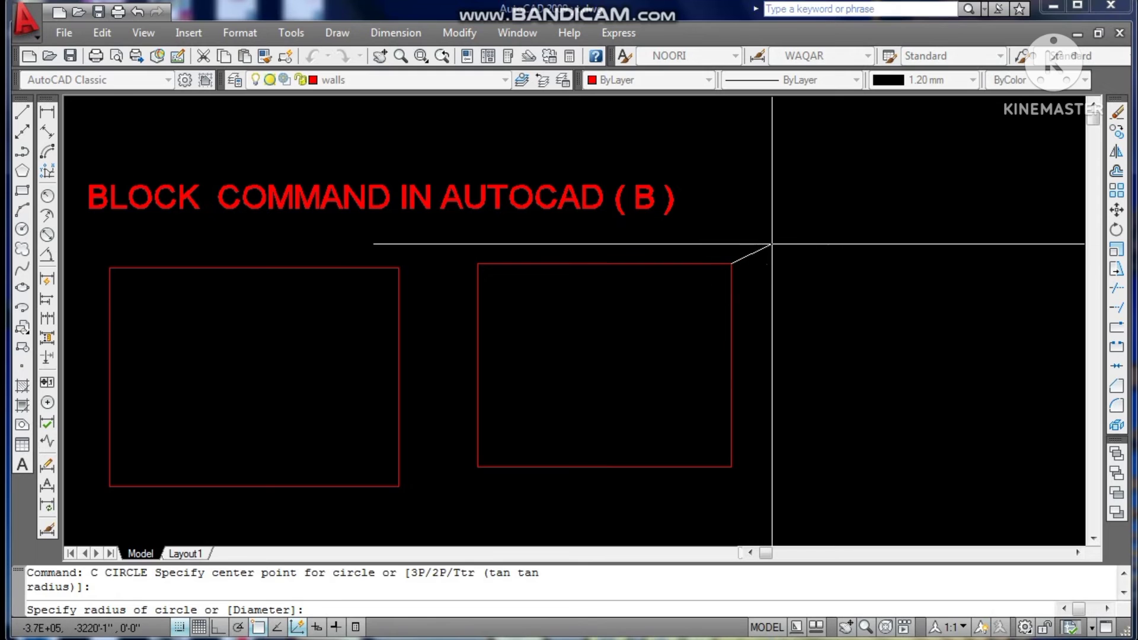
{"action": "left_click", "coordinate": [774, 244]}
{"action": "key", "text": "Escape"}
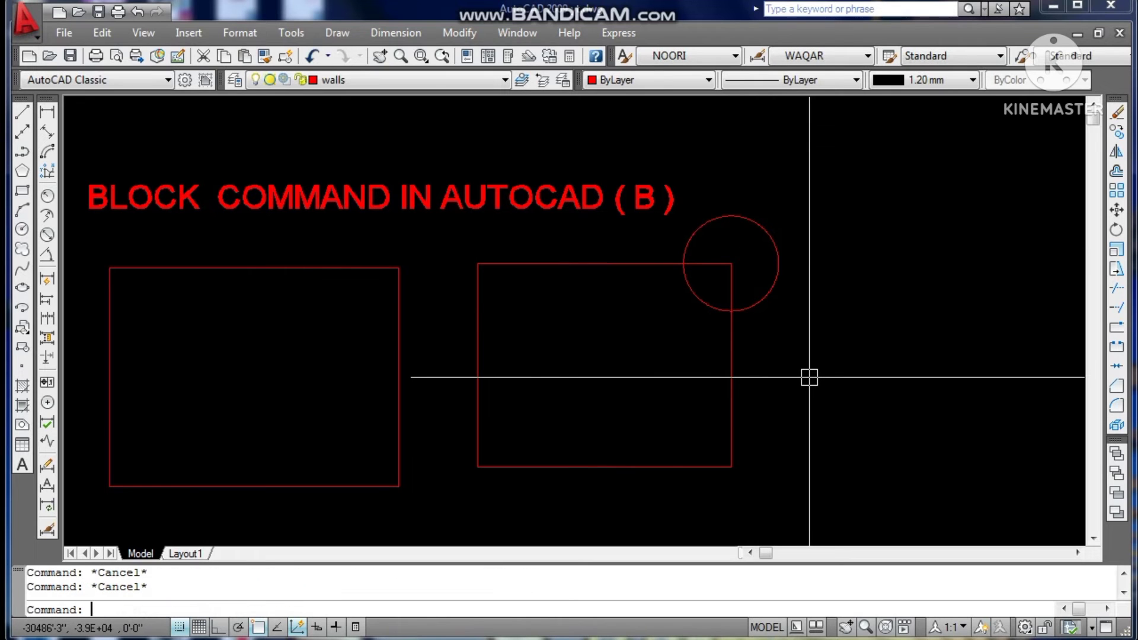
{"action": "type", "text": "REC"}
{"action": "key", "text": "Return"}
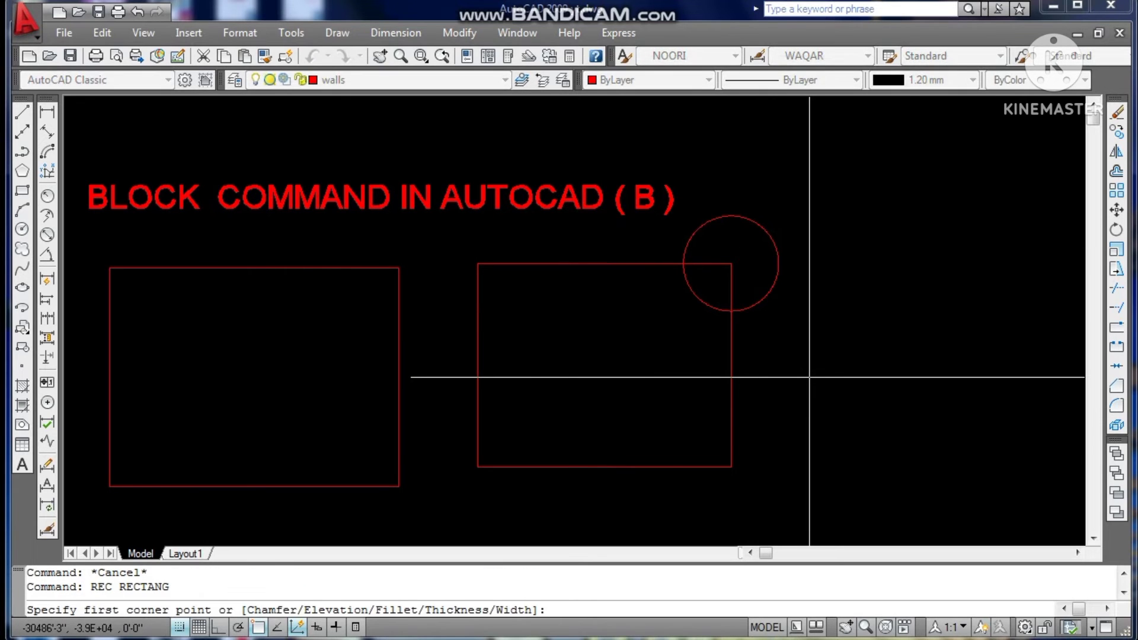
{"action": "left_click", "coordinate": [680, 455]}
{"action": "left_click", "coordinate": [831, 510]}
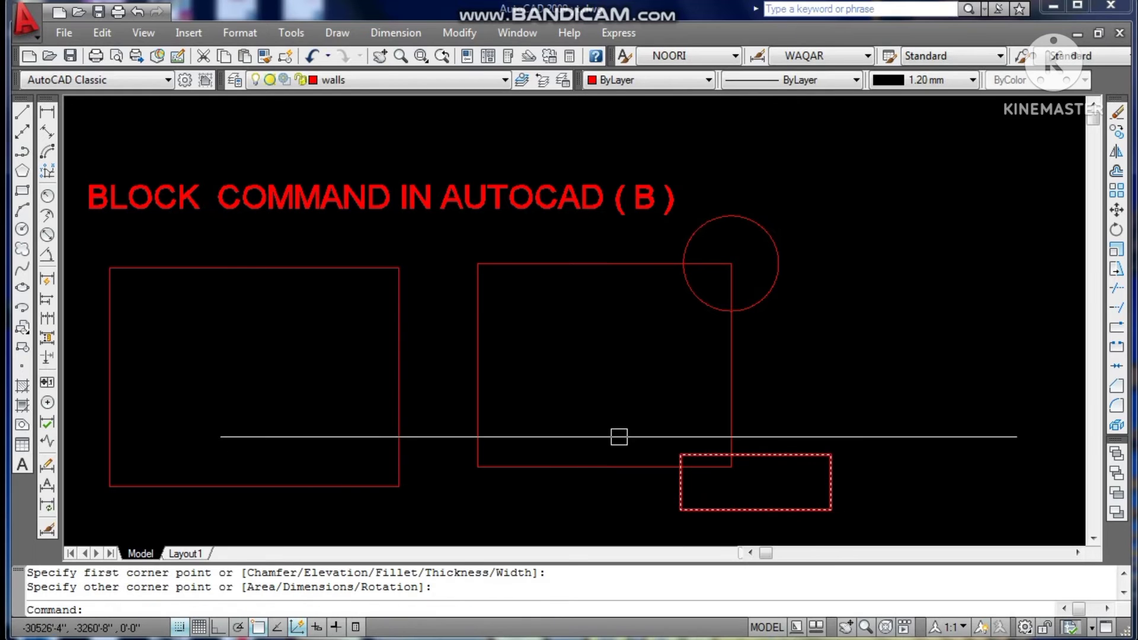
{"action": "key", "text": "Escape"}
{"action": "key", "text": "Escape"}
{"action": "type", "text": "C"}
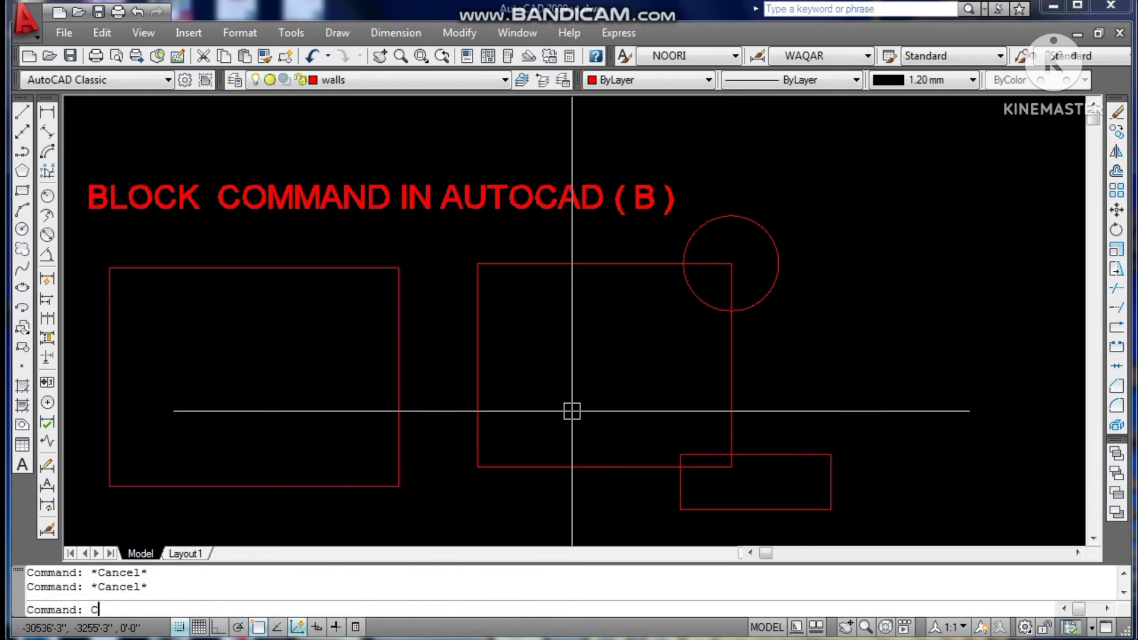
Step: Add a larger circle between the boxes and a small rectangle bridging both at the top
{"action": "key", "text": "Return"}
{"action": "left_click", "coordinate": [457, 443]}
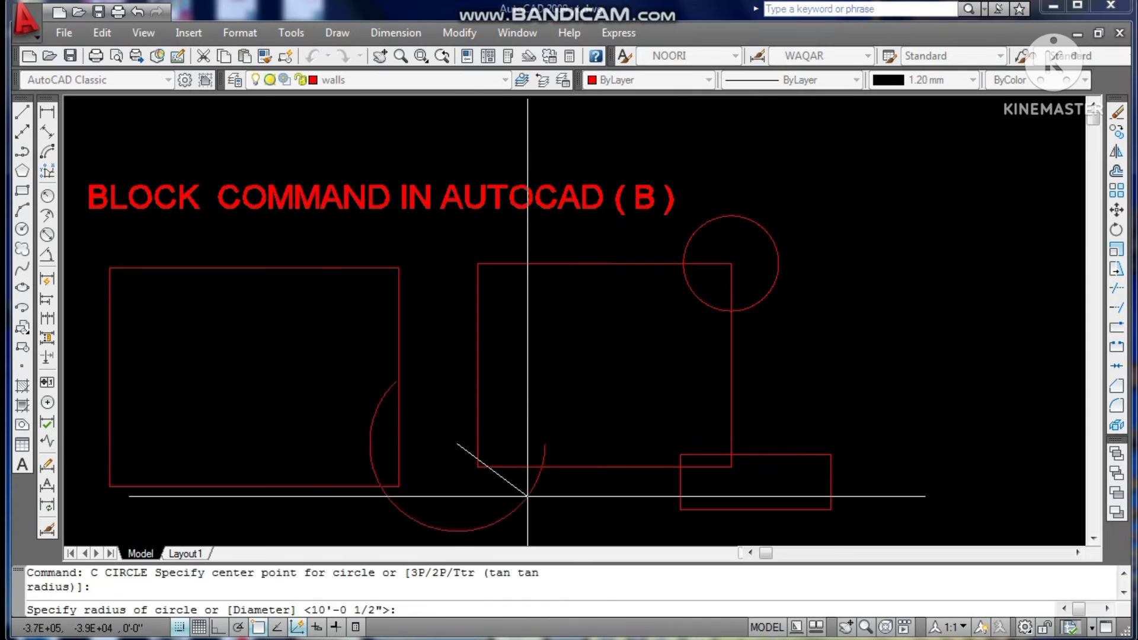
{"action": "left_click", "coordinate": [531, 500]}
{"action": "key", "text": "Escape"}
{"action": "key", "text": "Escape"}
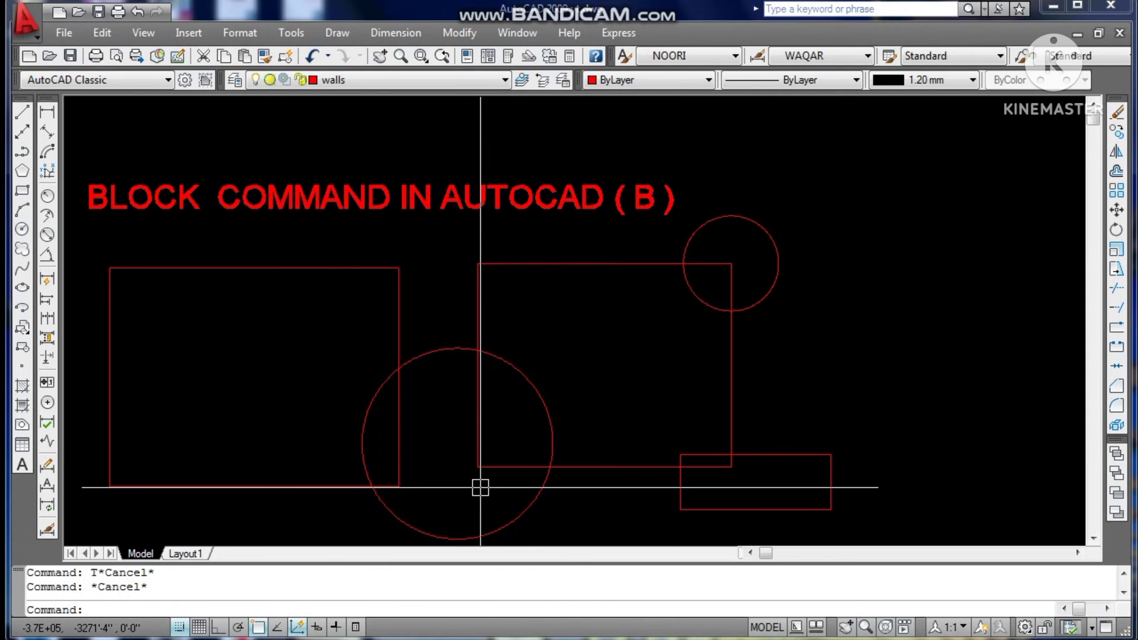
{"action": "type", "text": "REC"}
{"action": "key", "text": "Return"}
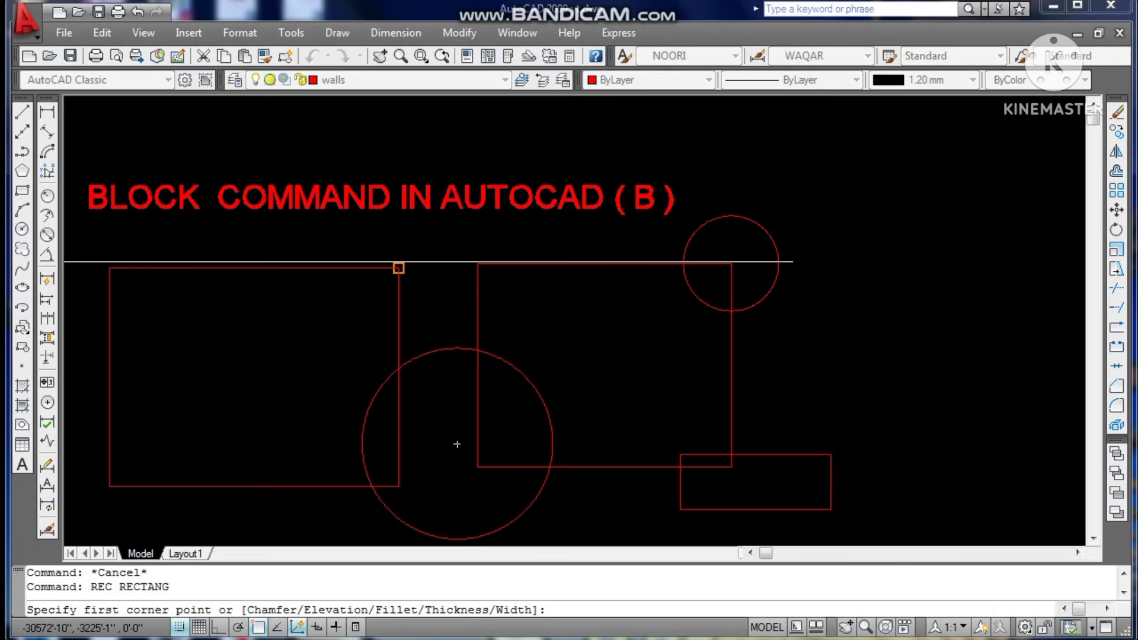
{"action": "left_click", "coordinate": [399, 268]}
{"action": "left_click", "coordinate": [510, 312]}
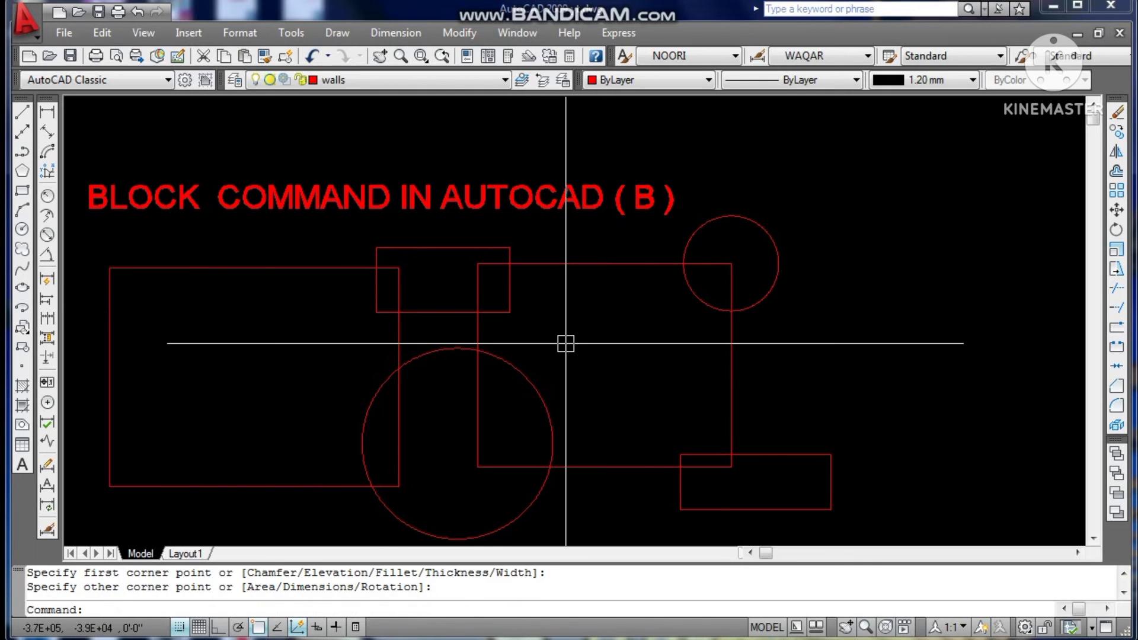
{"action": "key", "text": "Escape"}
Step: Select all six shapes to check them, clear the selection, and reopen Block Definition
{"action": "left_click", "coordinate": [592, 264]}
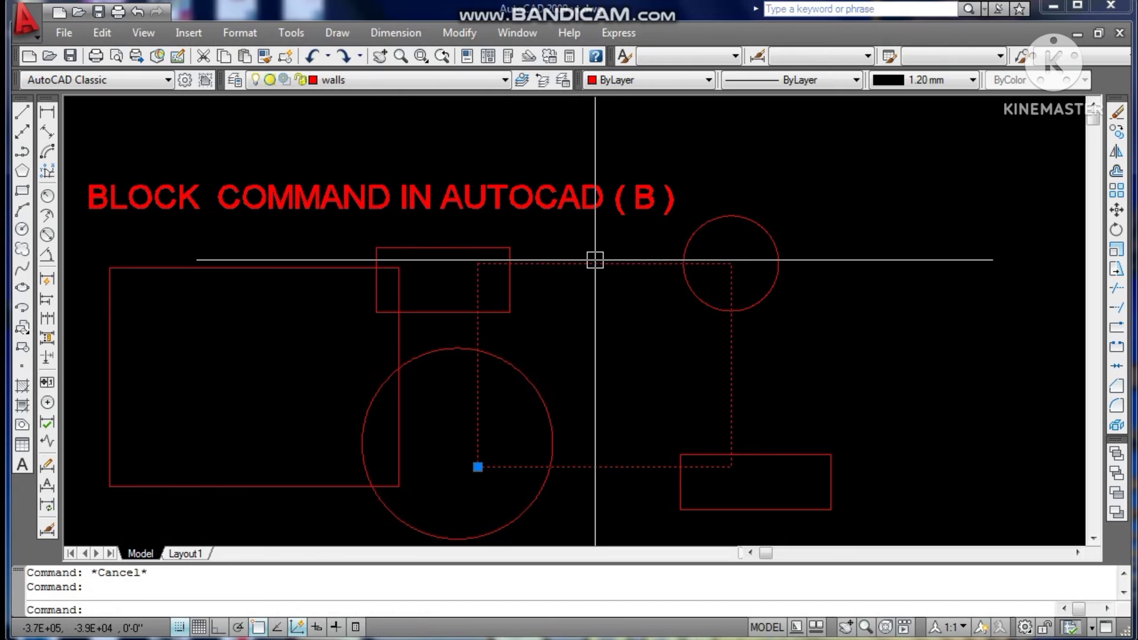
{"action": "left_click", "coordinate": [402, 333]}
{"action": "left_click", "coordinate": [411, 356]}
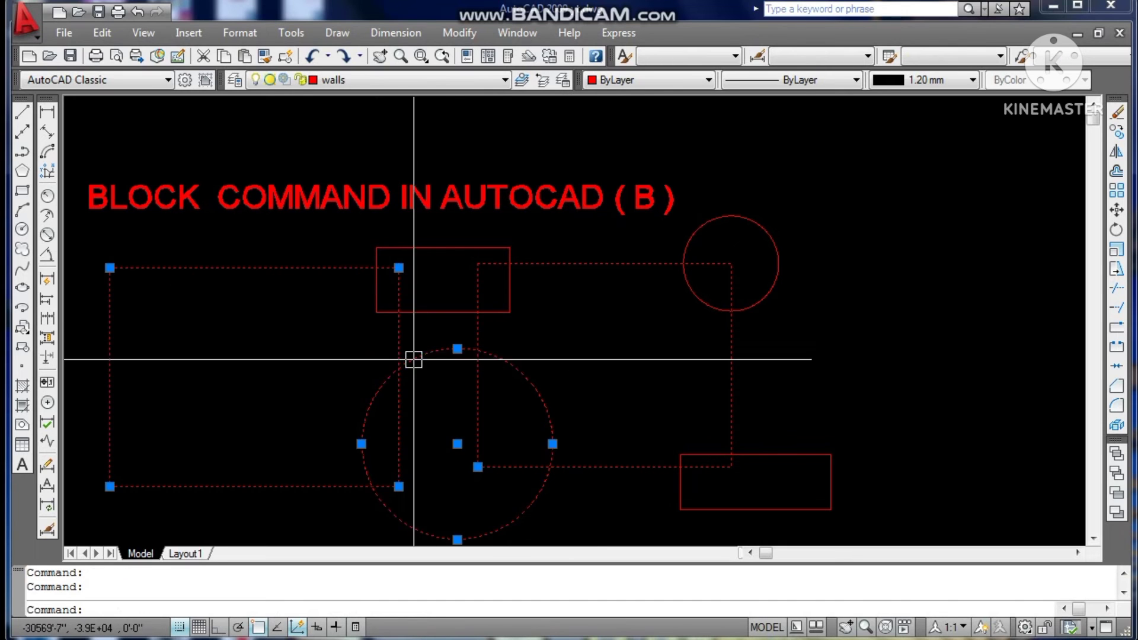
{"action": "left_click", "coordinate": [765, 510]}
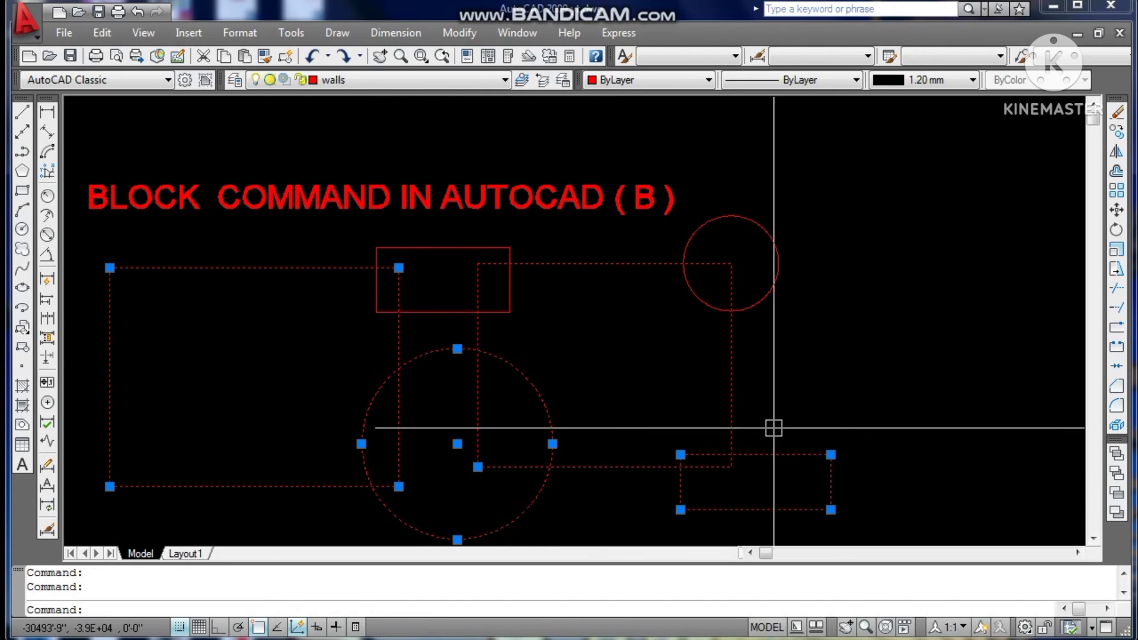
{"action": "left_click", "coordinate": [700, 233]}
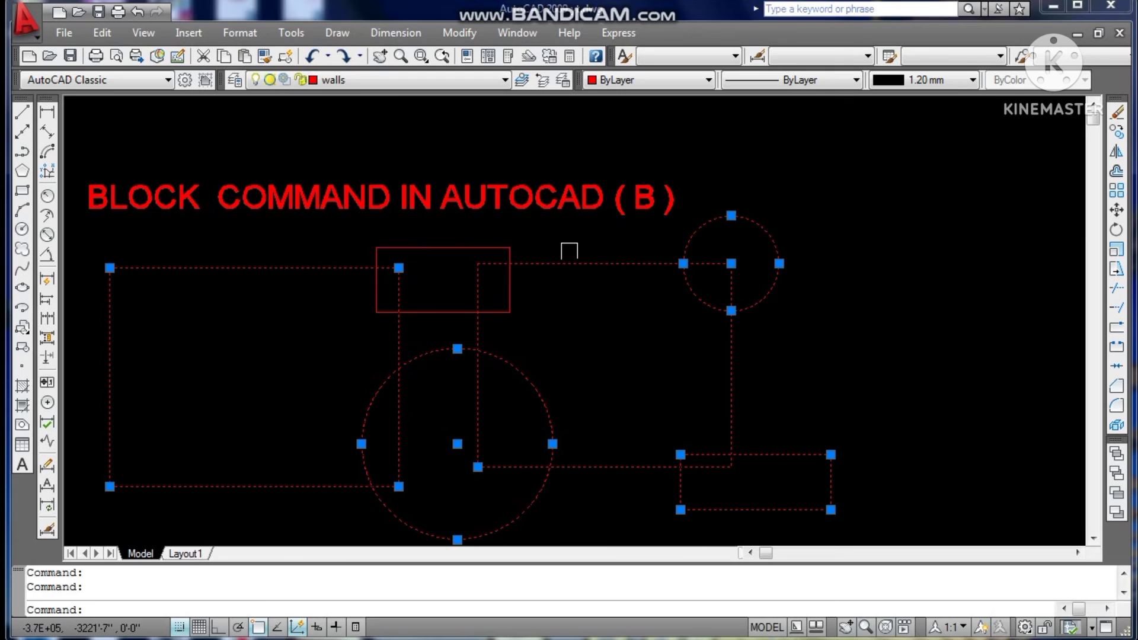
{"action": "left_click", "coordinate": [509, 249]}
{"action": "key", "text": "Escape"}
{"action": "key", "text": "Escape"}
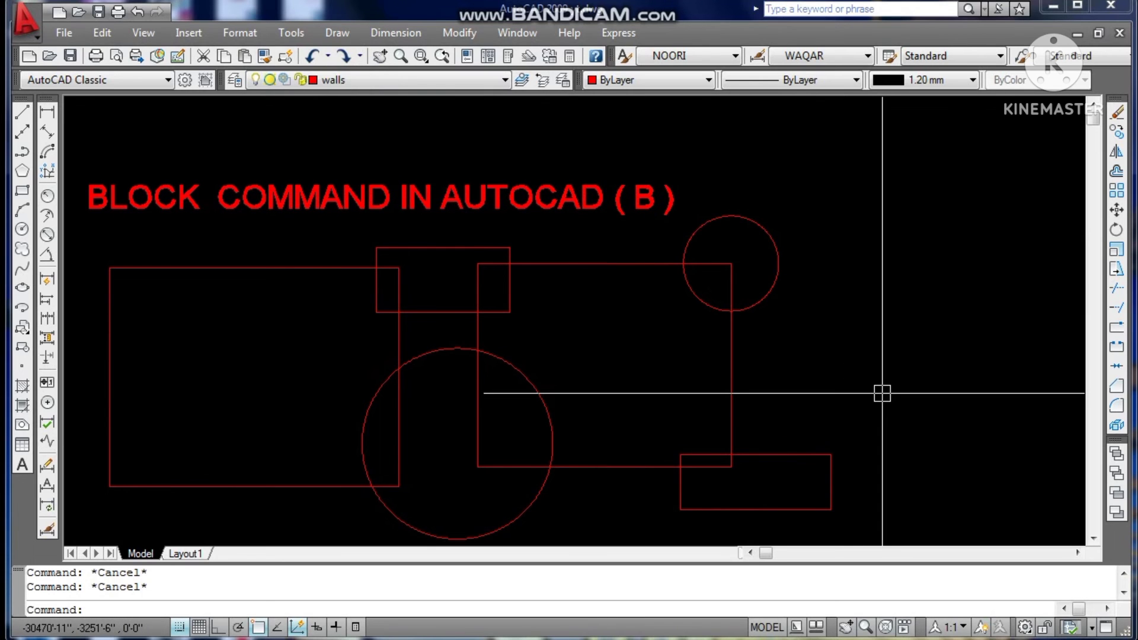
{"action": "type", "text": "B"}
{"action": "key", "text": "Return"}
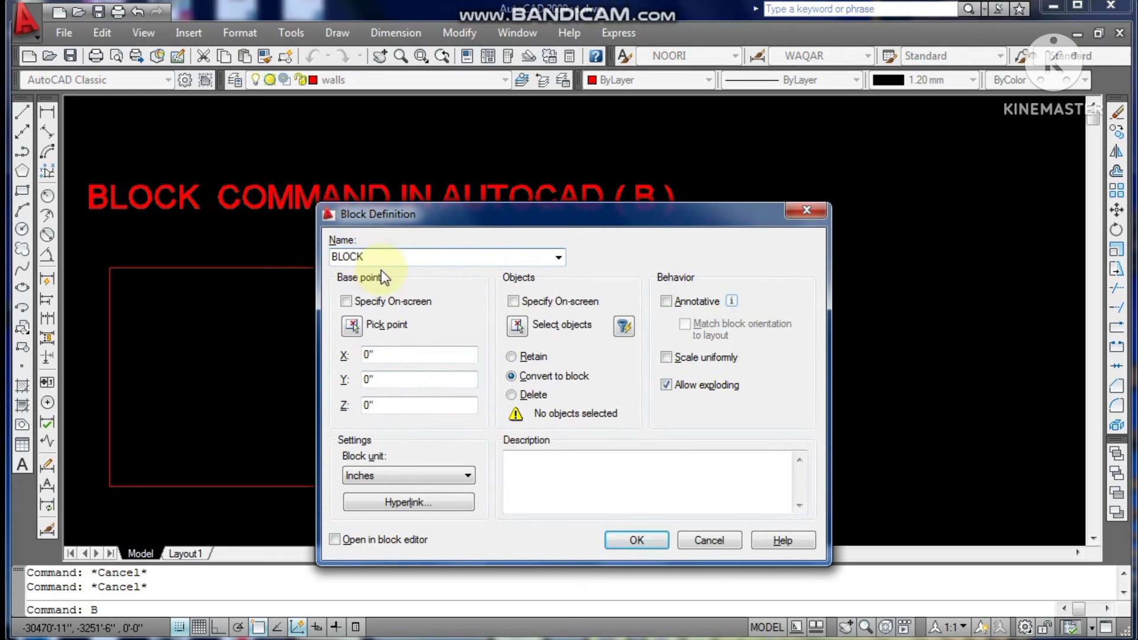
Step: Select all six red shapes as the objects for the block
{"action": "left_click", "coordinate": [527, 332]}
{"action": "scroll", "coordinate": [837, 225], "scroll_direction": "down", "scroll_amount": 2}
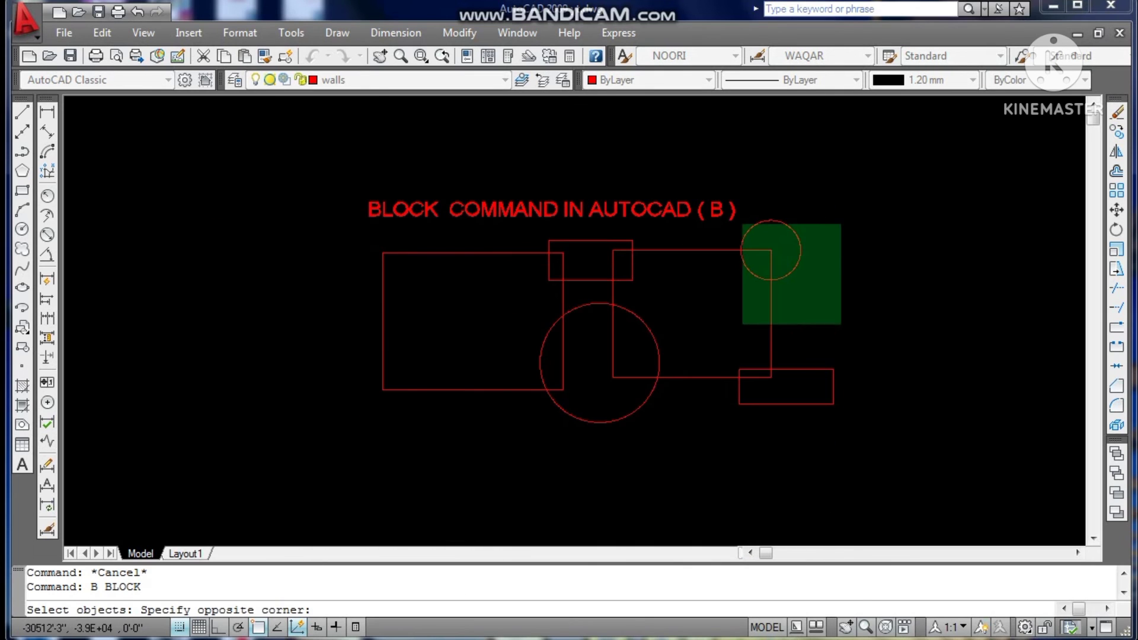
{"action": "left_click", "coordinate": [369, 450]}
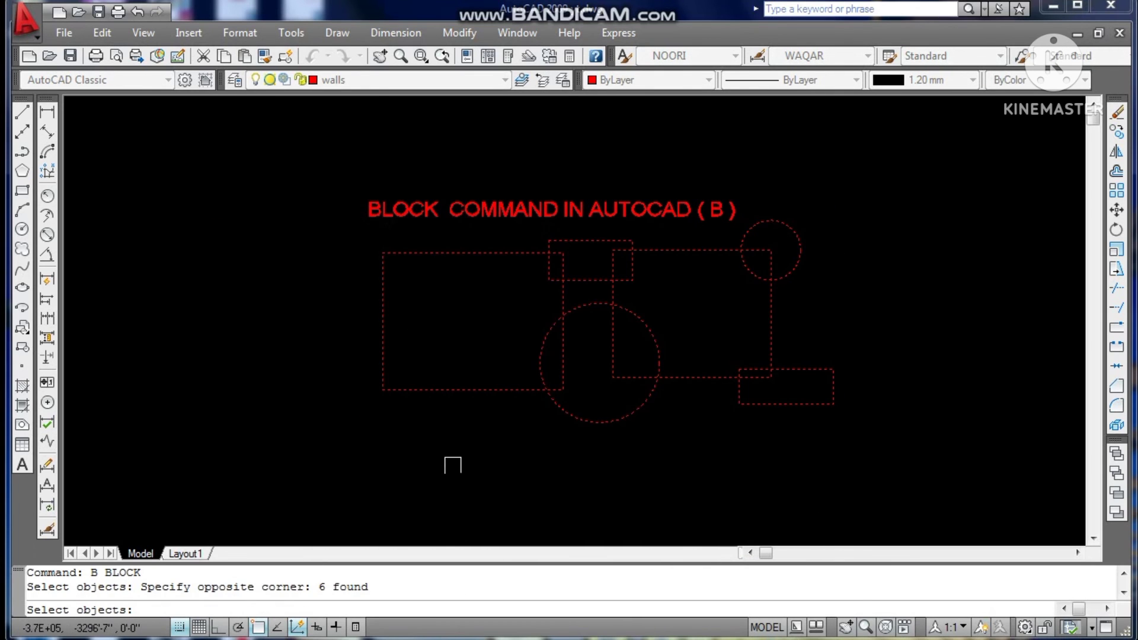
{"action": "key", "text": "Return"}
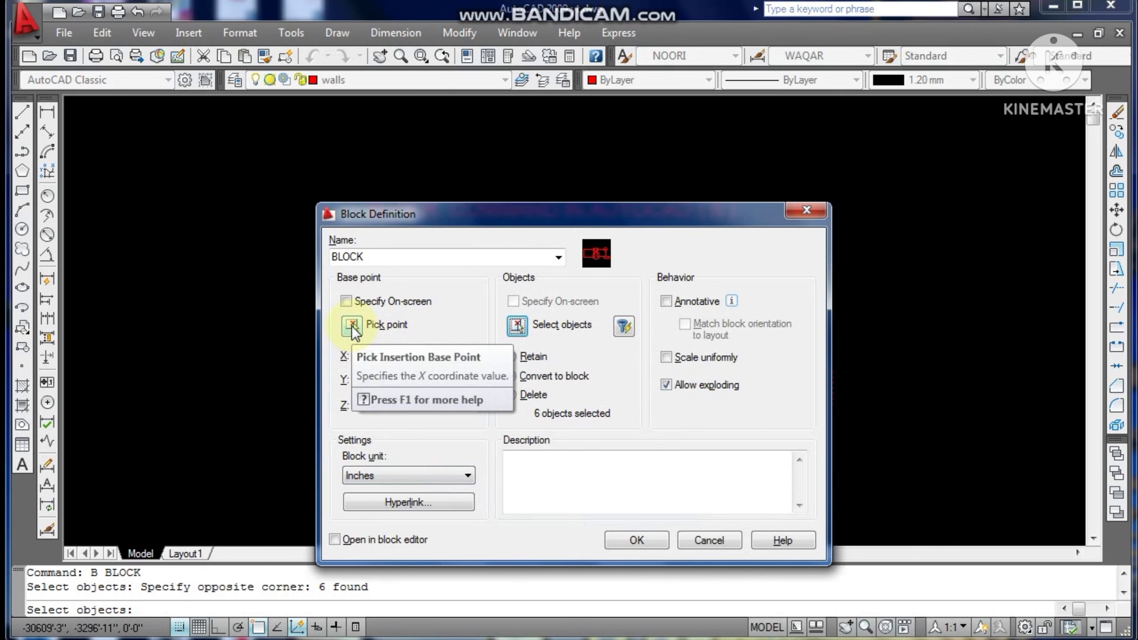
Step: Base BLOCK at the left rectangle's bottom-left corner and create it
{"action": "left_click", "coordinate": [352, 326]}
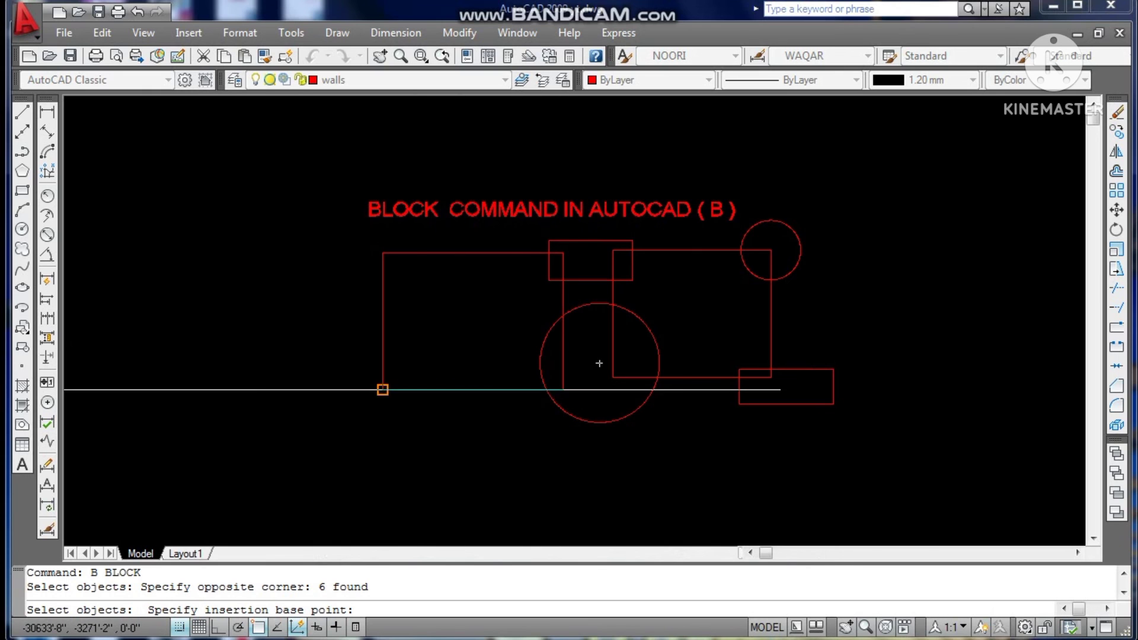
{"action": "left_click", "coordinate": [382, 389]}
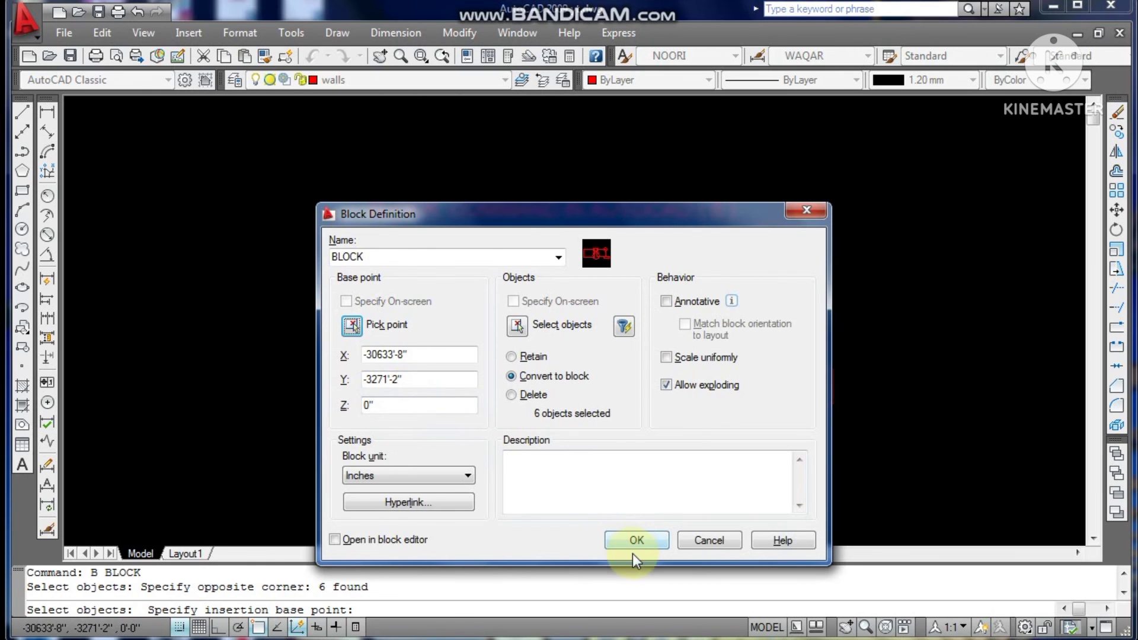
{"action": "left_click", "coordinate": [631, 543]}
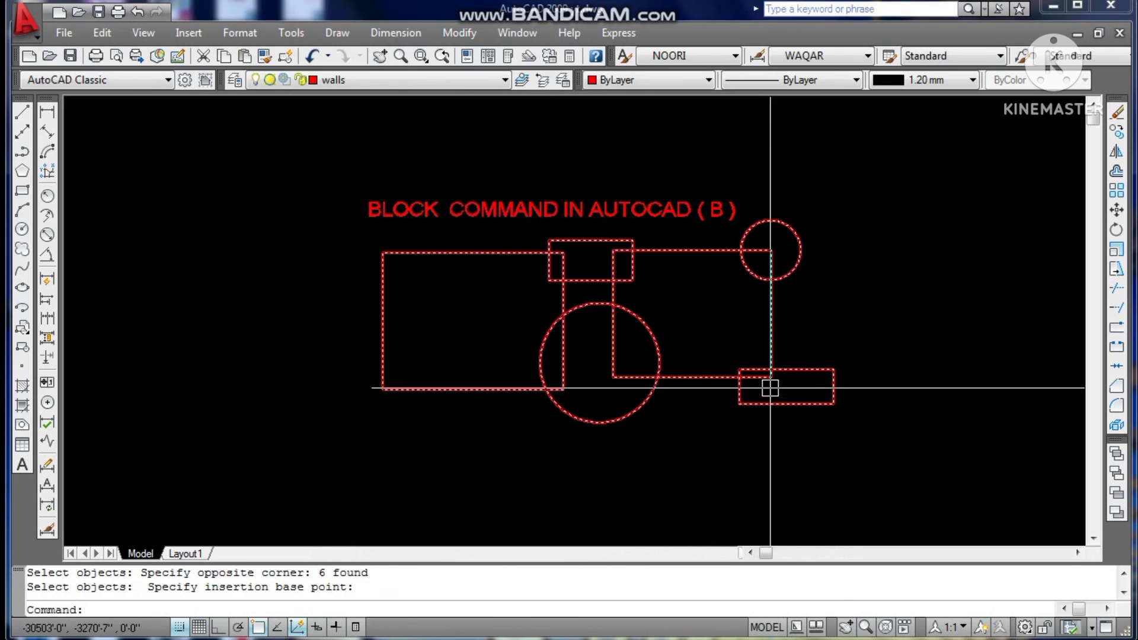